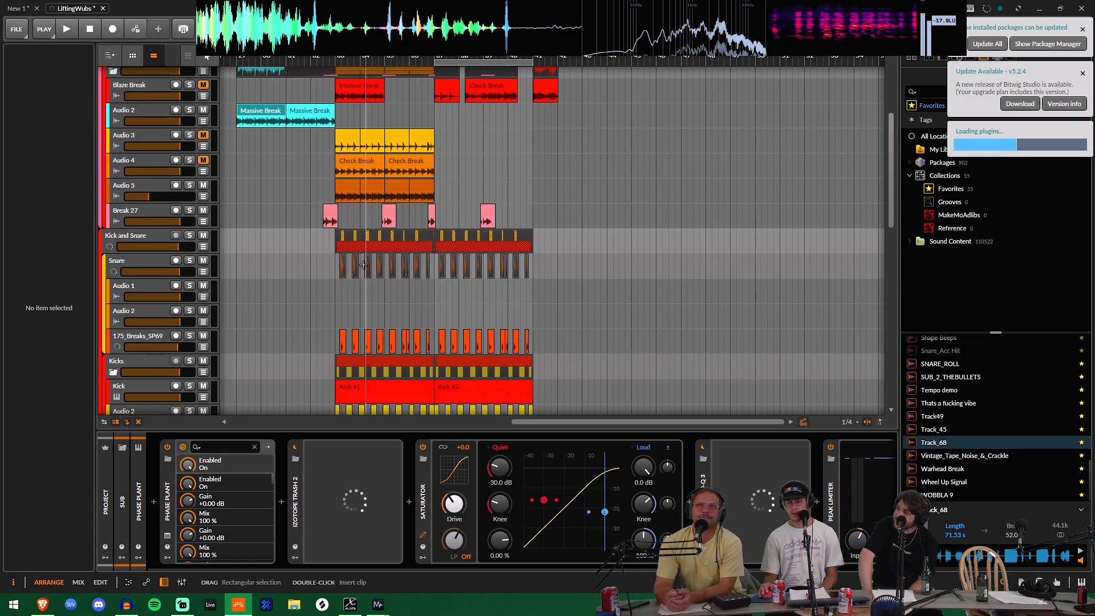
{"action": "scroll", "coordinate": [364, 265], "scroll_direction": "down", "scroll_amount": 4}
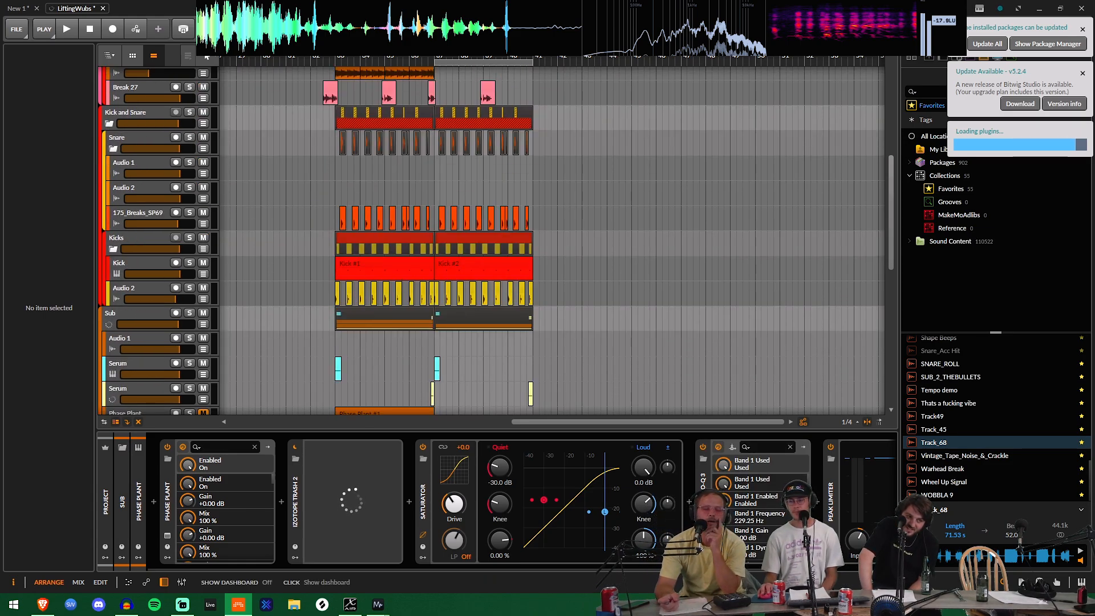
Step: Set the audio device to X-AIR ASIO Driver in the application settings and reactivate the project's audio engine
{"action": "left_click", "coordinate": [183, 28]}
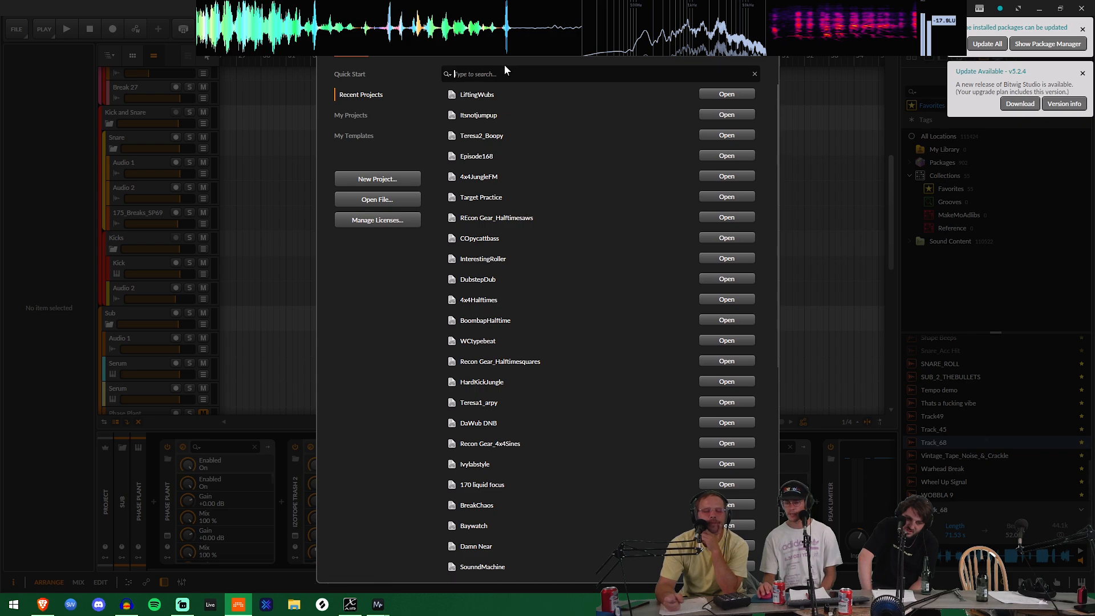
{"action": "left_click", "coordinate": [451, 51]}
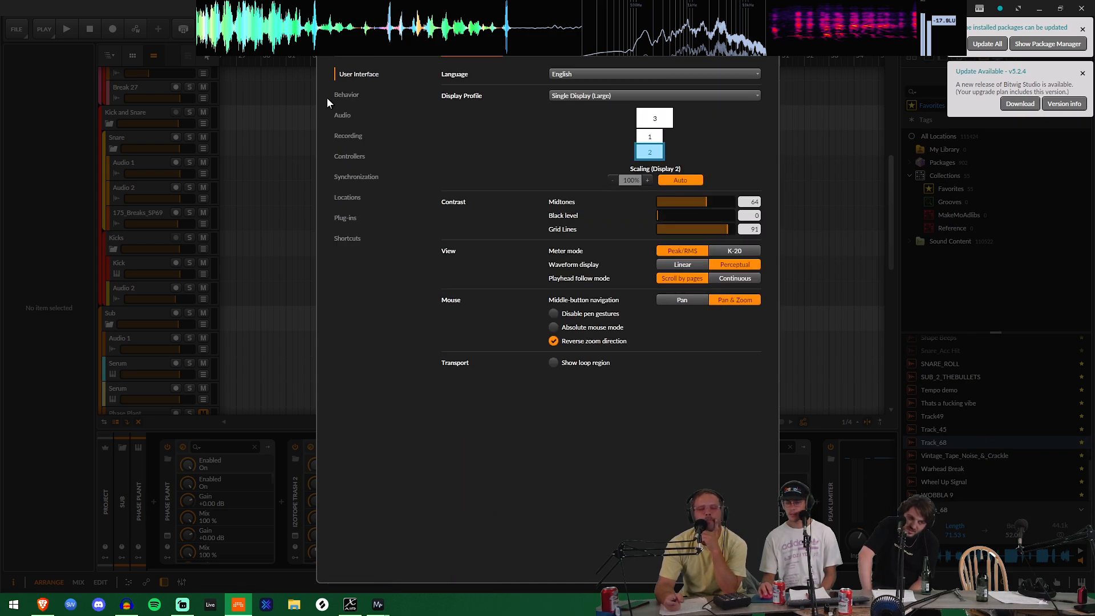
{"action": "left_click", "coordinate": [343, 116]}
{"action": "left_click", "coordinate": [573, 105]}
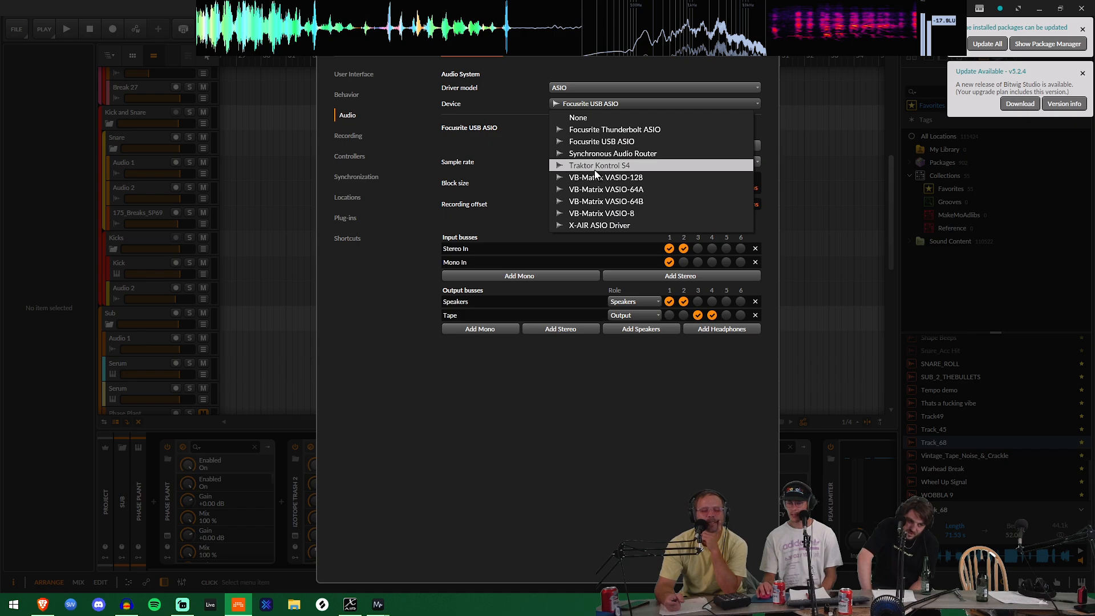
{"action": "left_click", "coordinate": [591, 225]}
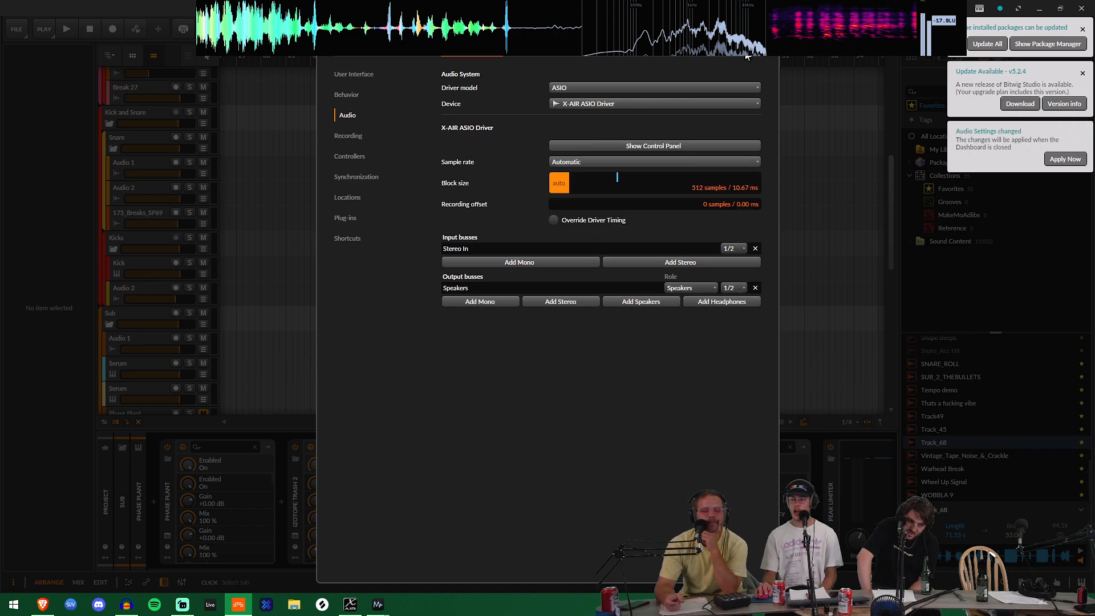
{"action": "key", "text": "Escape"}
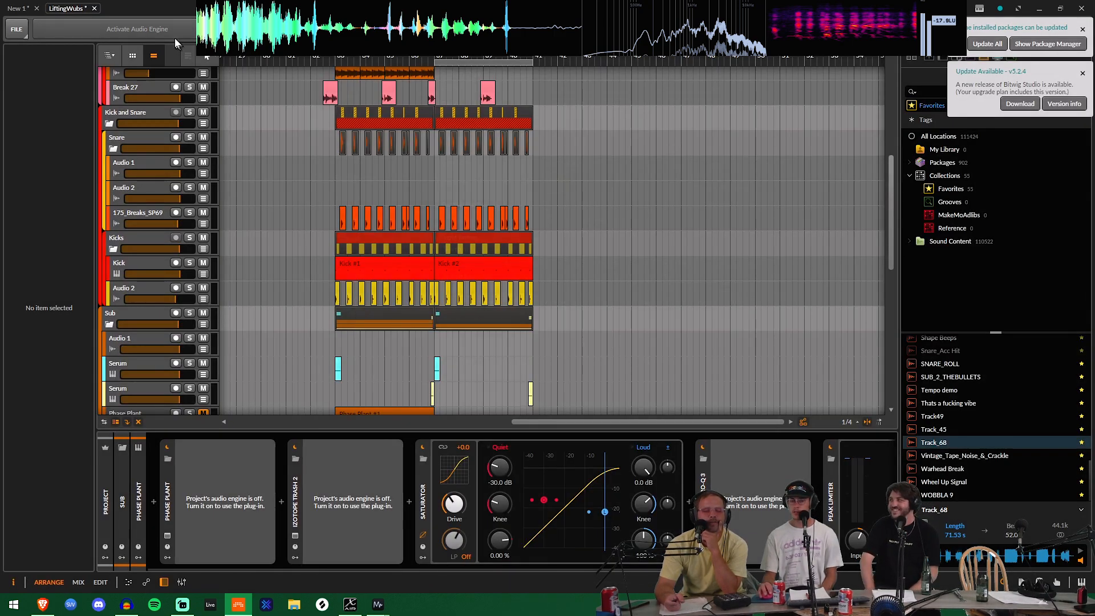
{"action": "left_click", "coordinate": [170, 28]}
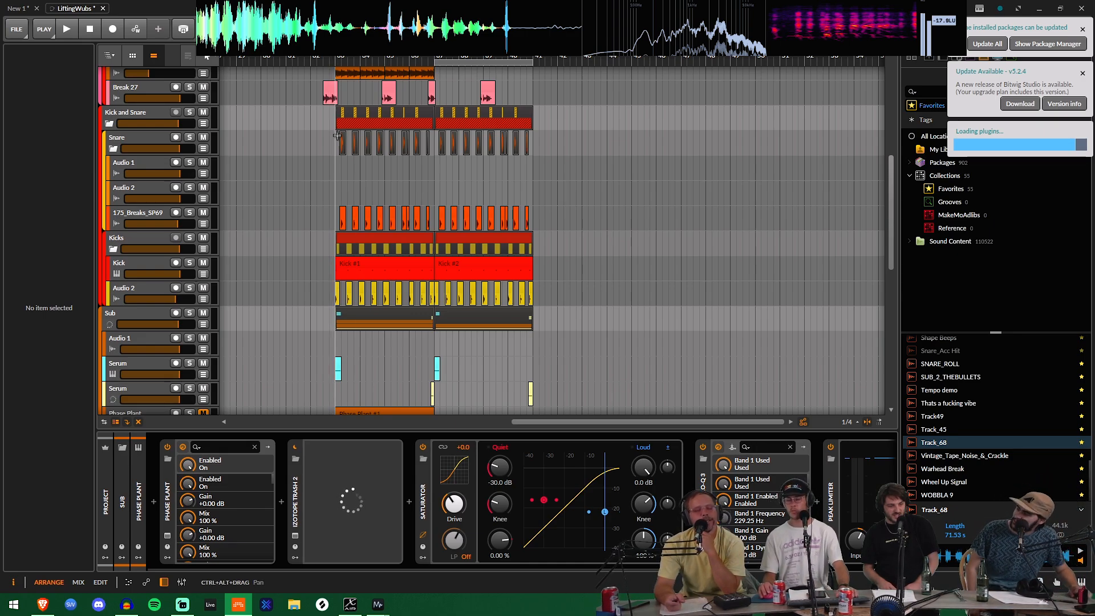
Step: Collapse the Sub and Front group tracks in the arrangement
{"action": "scroll", "coordinate": [308, 177], "scroll_direction": "up", "scroll_amount": 6}
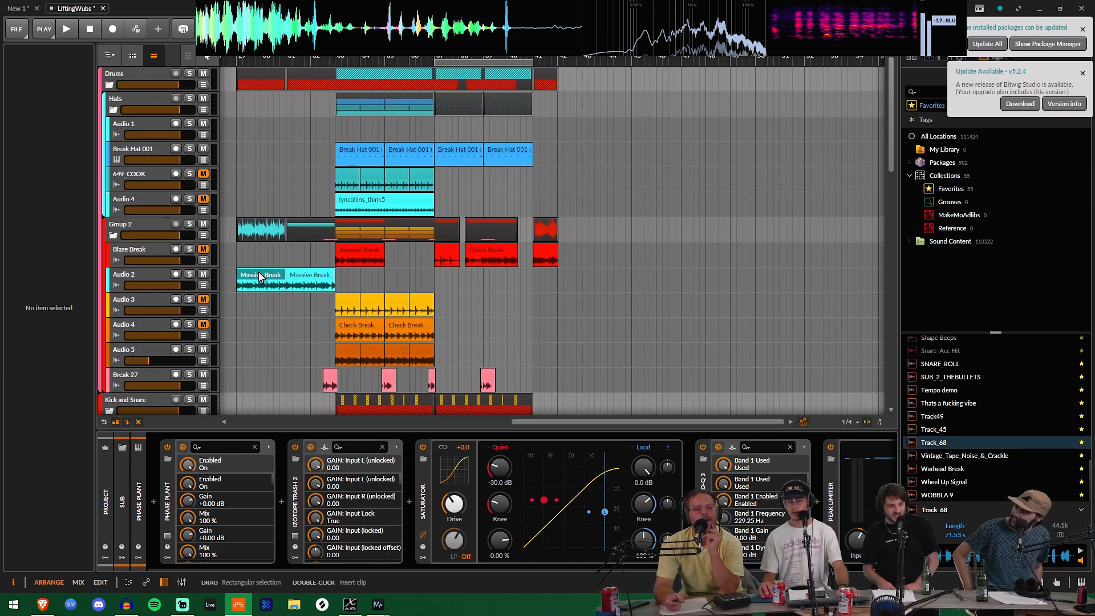
{"action": "scroll", "coordinate": [251, 215], "scroll_direction": "down", "scroll_amount": 15}
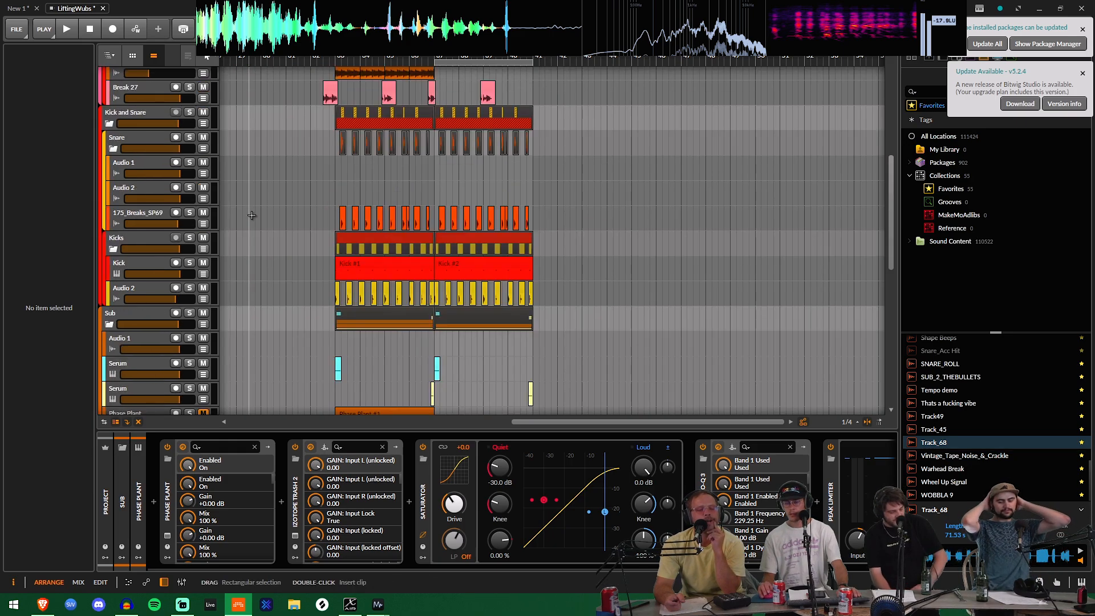
{"action": "scroll", "coordinate": [252, 215], "scroll_direction": "up", "scroll_amount": 5}
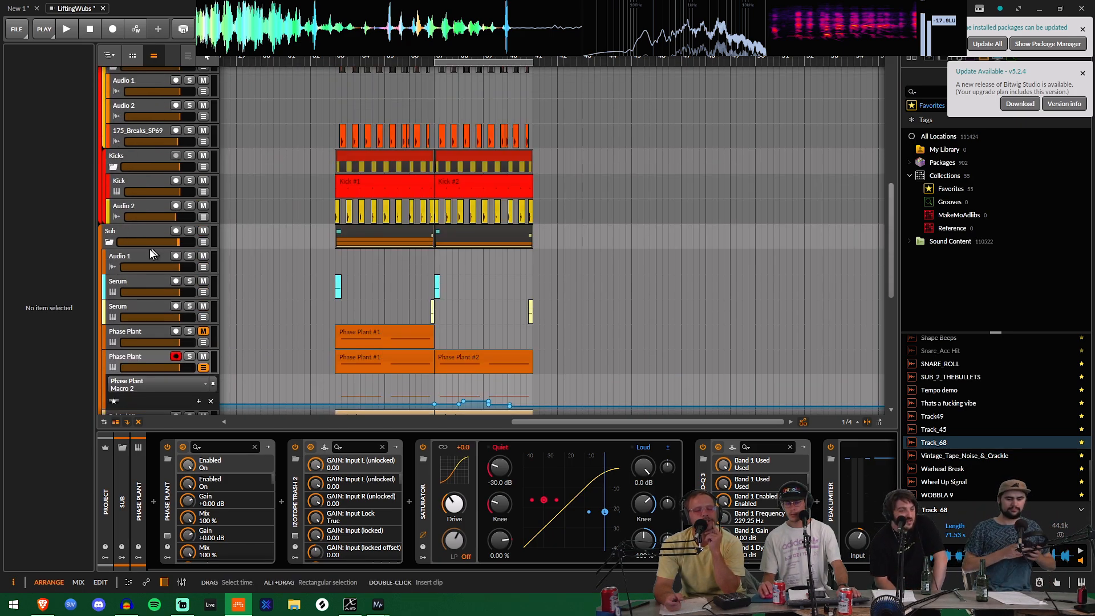
{"action": "left_click", "coordinate": [109, 242]}
{"action": "left_click", "coordinate": [106, 265]}
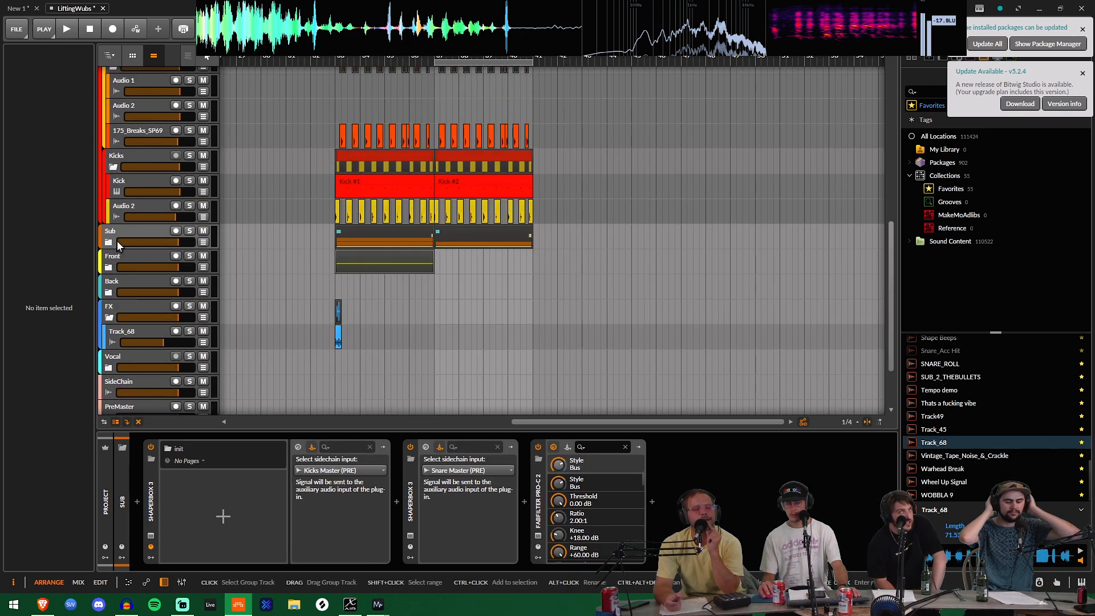
Step: Select the Sub group and open its ShaperBox 3 that takes Kicks Master as sidechain input
{"action": "left_click", "coordinate": [135, 233]}
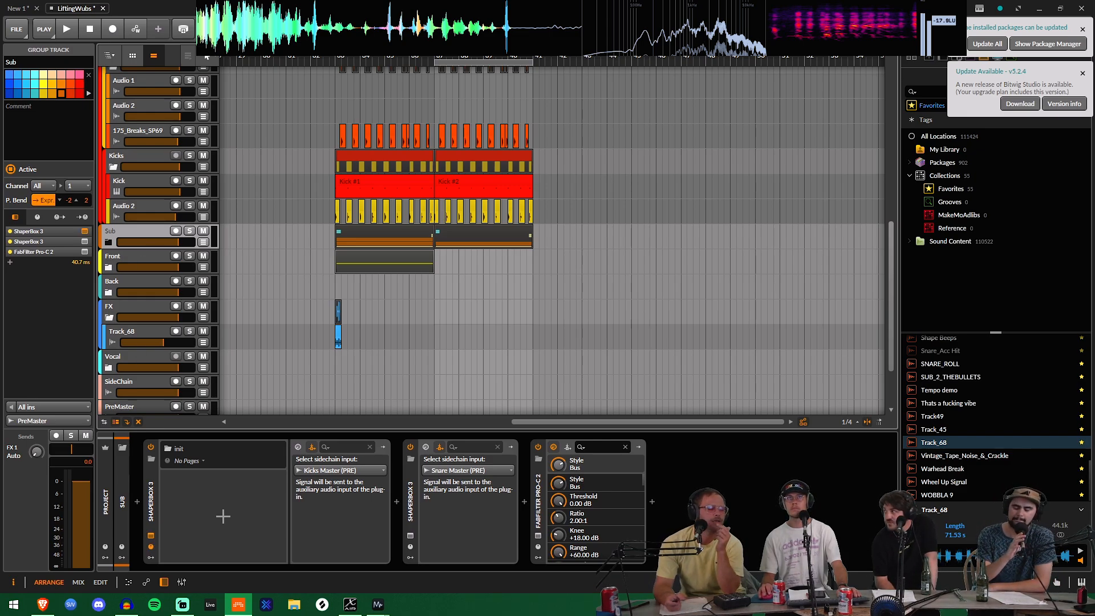
{"action": "left_click_drag", "start_coordinate": [420, 206], "coordinate": [234, 108]}
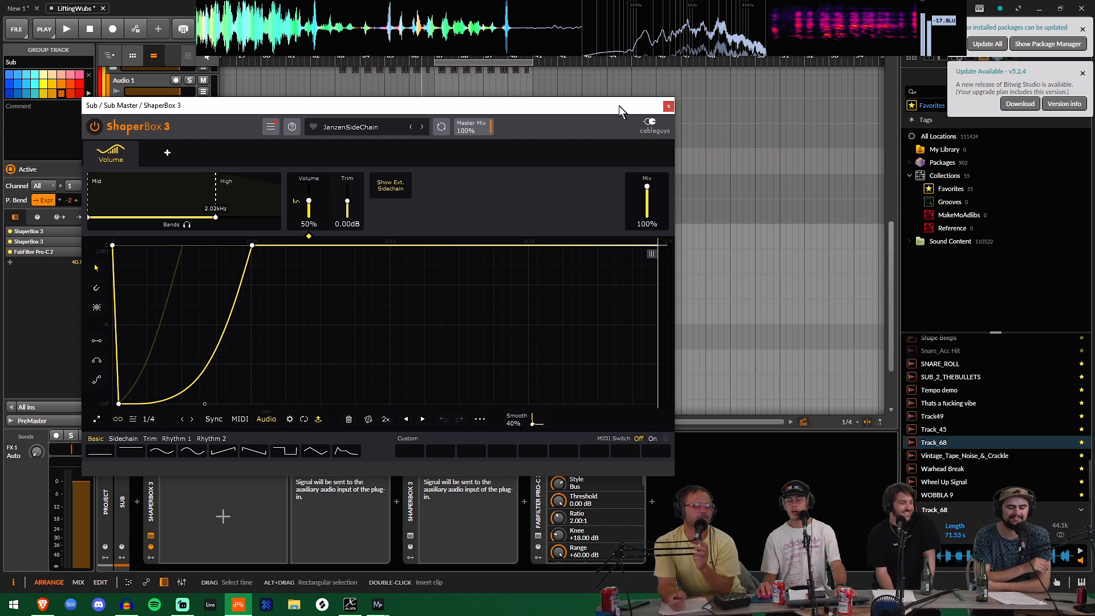
{"action": "left_click_drag", "start_coordinate": [619, 105], "coordinate": [600, 194]}
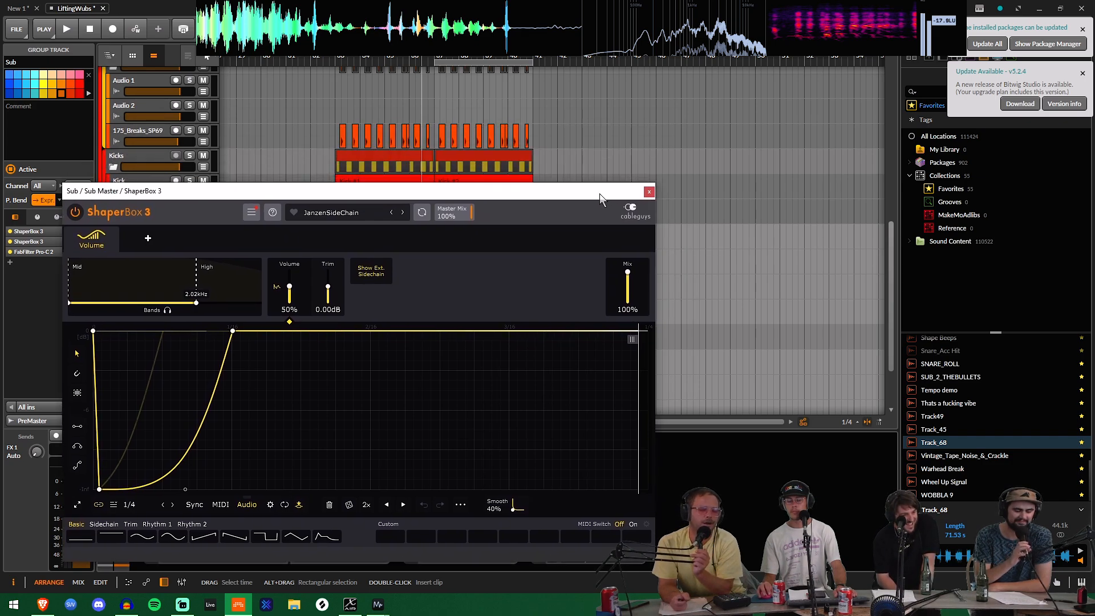
Step: Place the play start at 29.1.1.00, play briefly, and move the ShaperBox 3 window off the track list
{"action": "left_click", "coordinate": [242, 115]}
{"action": "left_click", "coordinate": [268, 117]}
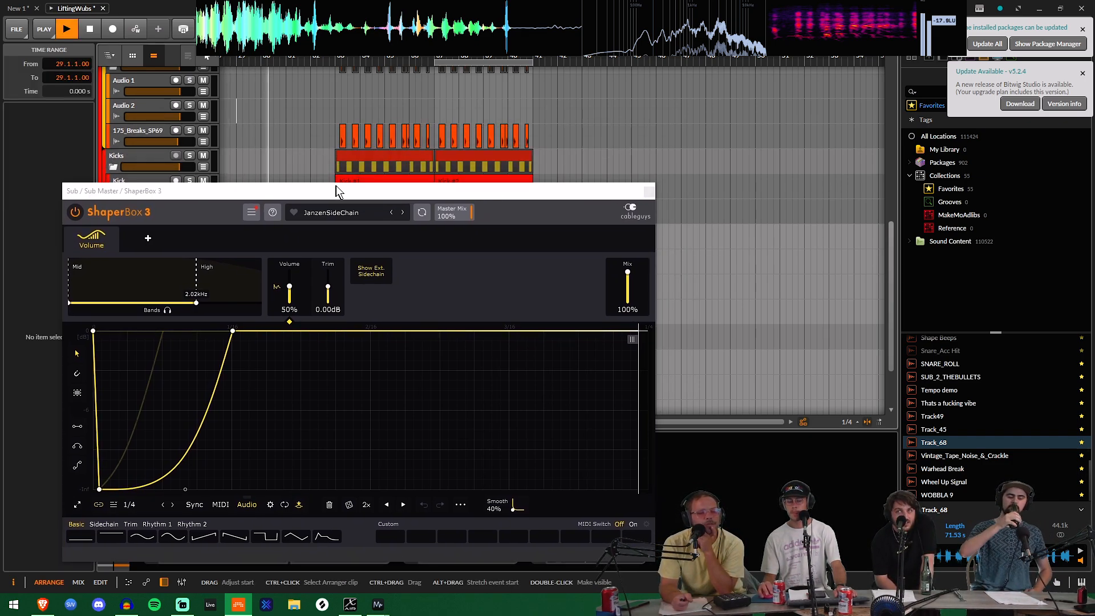
{"action": "key", "text": "space"}
{"action": "left_click_drag", "start_coordinate": [330, 191], "coordinate": [594, 35]}
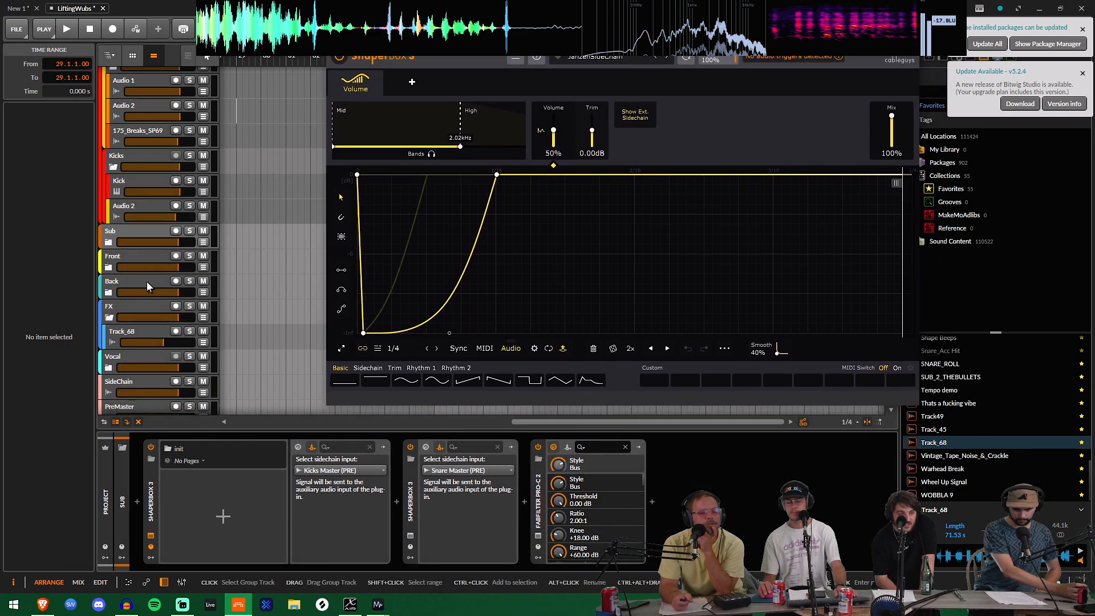
Step: Select the Master track and switch off Sonarworks Reference 4 in its device chain
{"action": "scroll", "coordinate": [147, 283], "scroll_direction": "down", "scroll_amount": 3}
{"action": "left_click", "coordinate": [146, 396]}
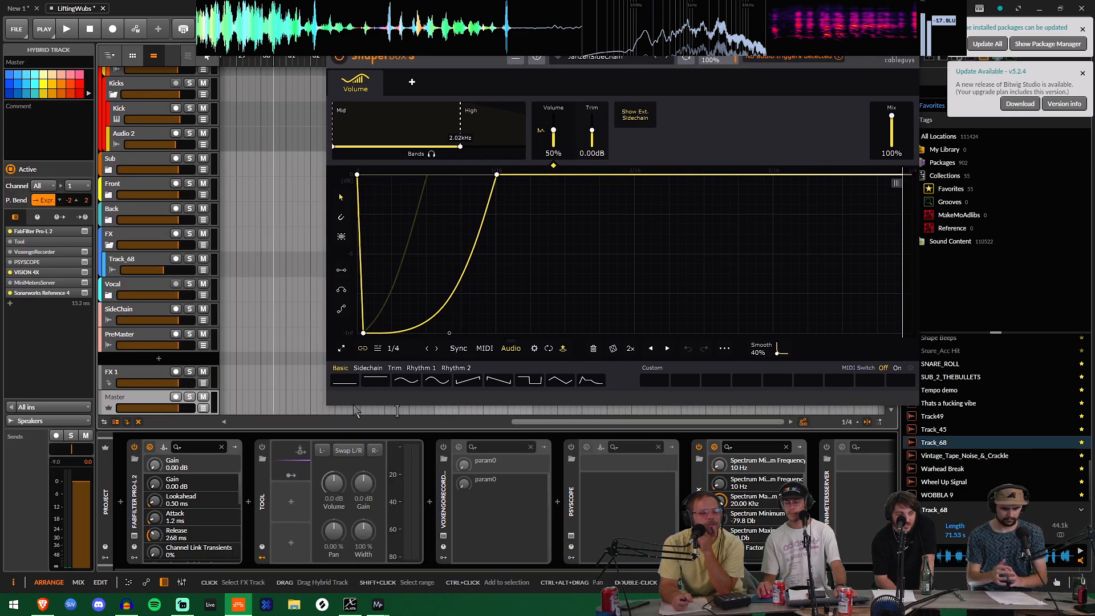
{"action": "left_click_drag", "start_coordinate": [498, 568], "coordinate": [654, 568]}
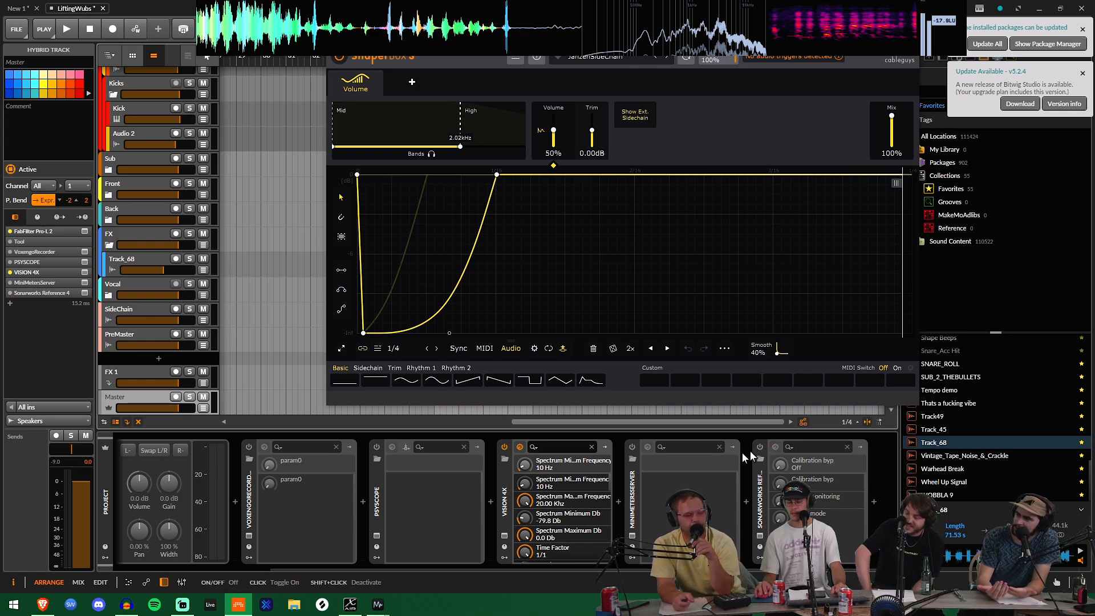
Step: Lower the Master track's volume to -9.6 dB, checking the level with playback
{"action": "left_click_drag", "start_coordinate": [167, 408], "coordinate": [157, 409]}
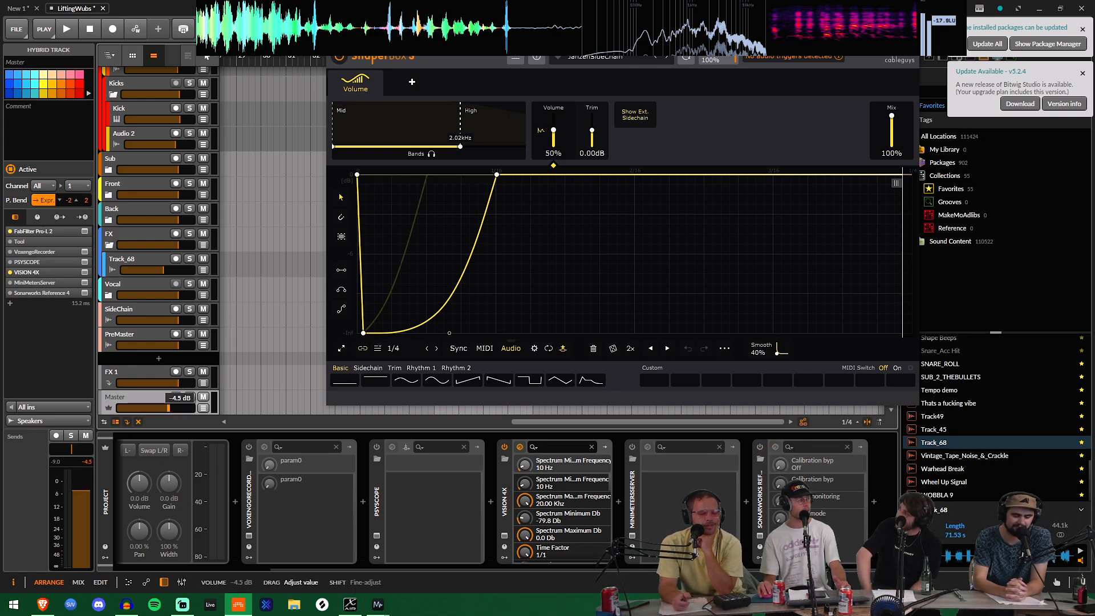
{"action": "left_click_drag", "start_coordinate": [168, 408], "coordinate": [166, 408]}
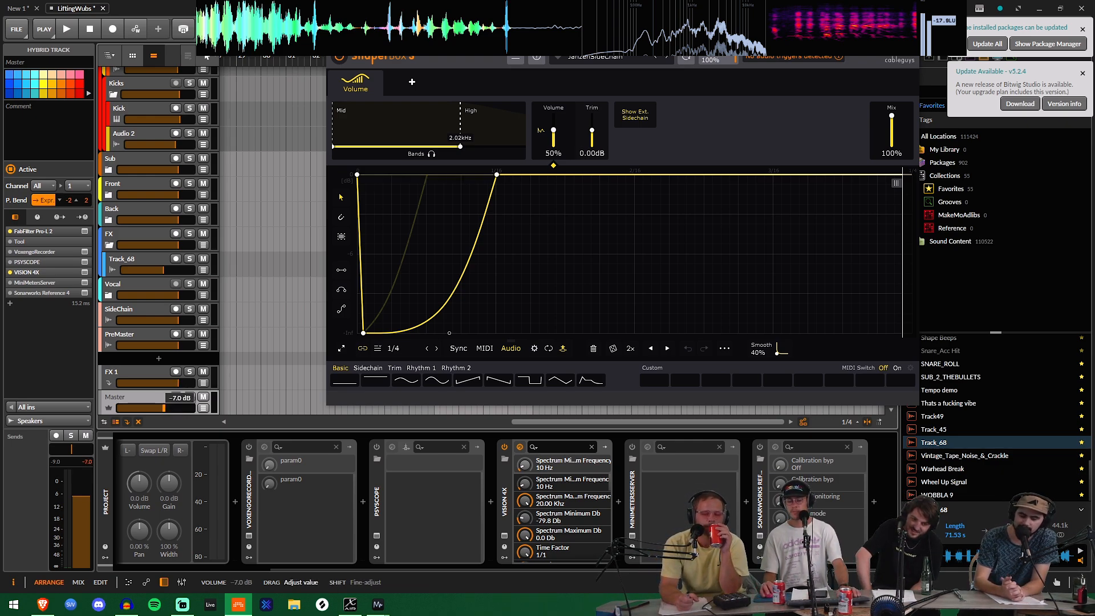
{"action": "key", "text": "space"}
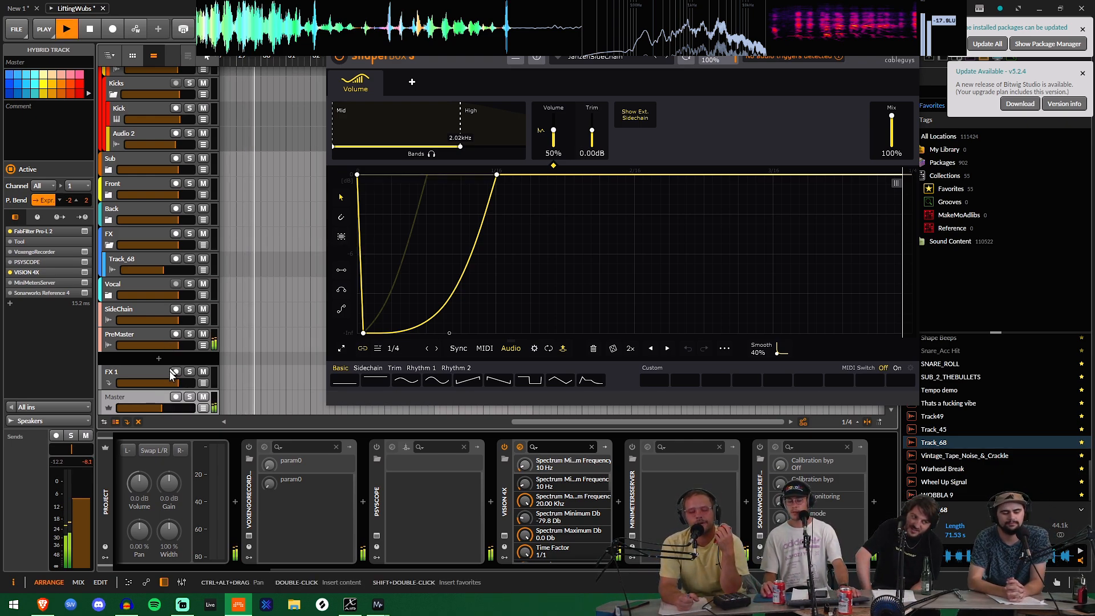
{"action": "left_click_drag", "start_coordinate": [162, 408], "coordinate": [160, 409]}
{"action": "key", "text": "space"}
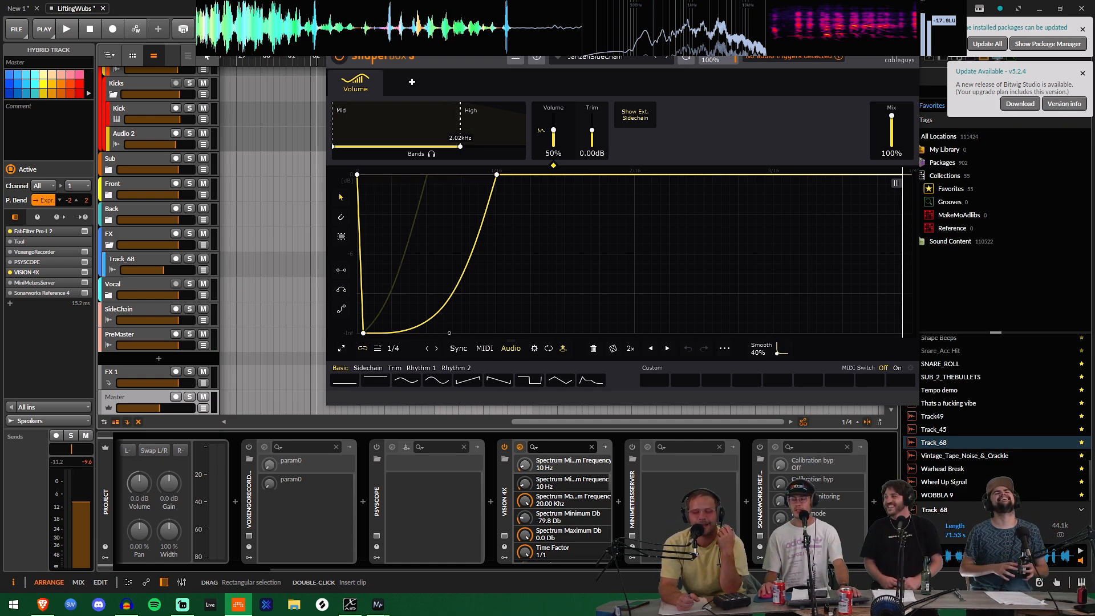
Step: Play the arrangement, dismiss the audio trigger notice, and watch the sub's waveform in ShaperBox 3 below the clips
{"action": "key", "text": "space"}
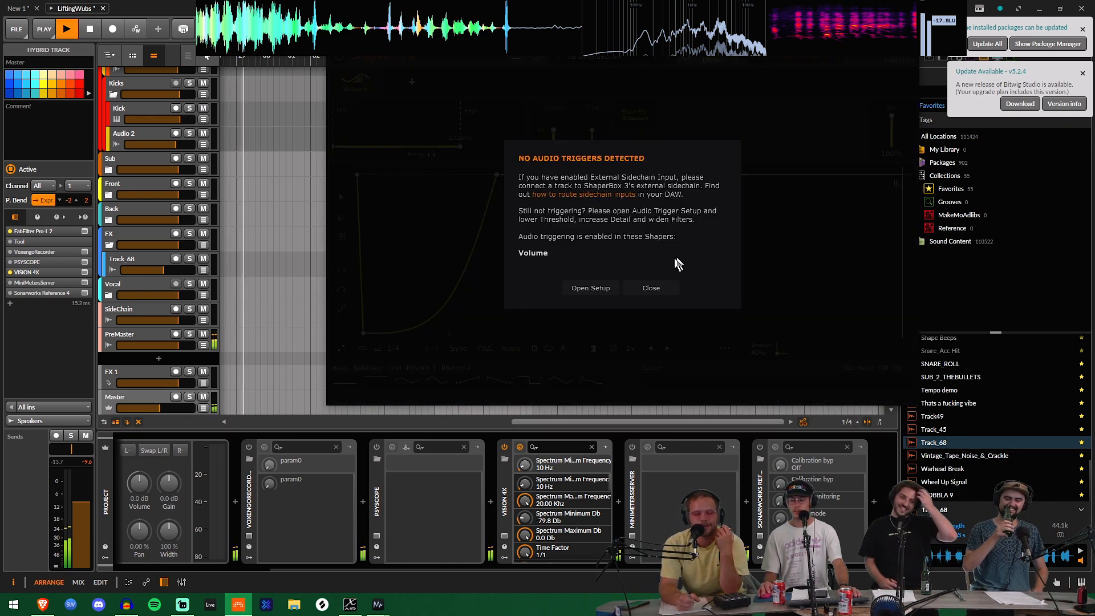
{"action": "left_click", "coordinate": [651, 287]}
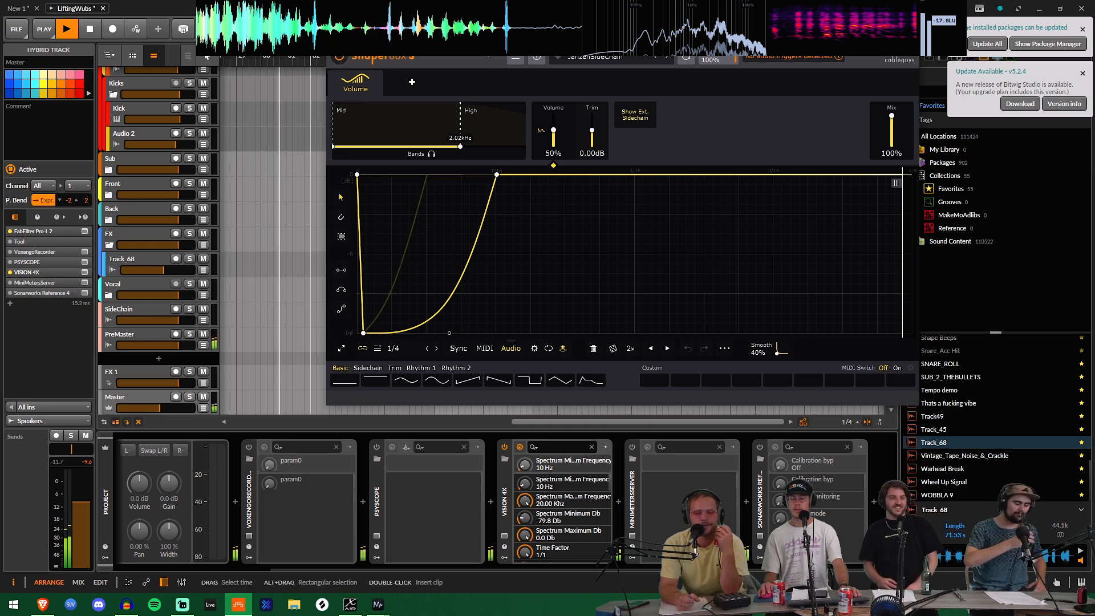
{"action": "left_click_drag", "start_coordinate": [484, 43], "coordinate": [411, 226]}
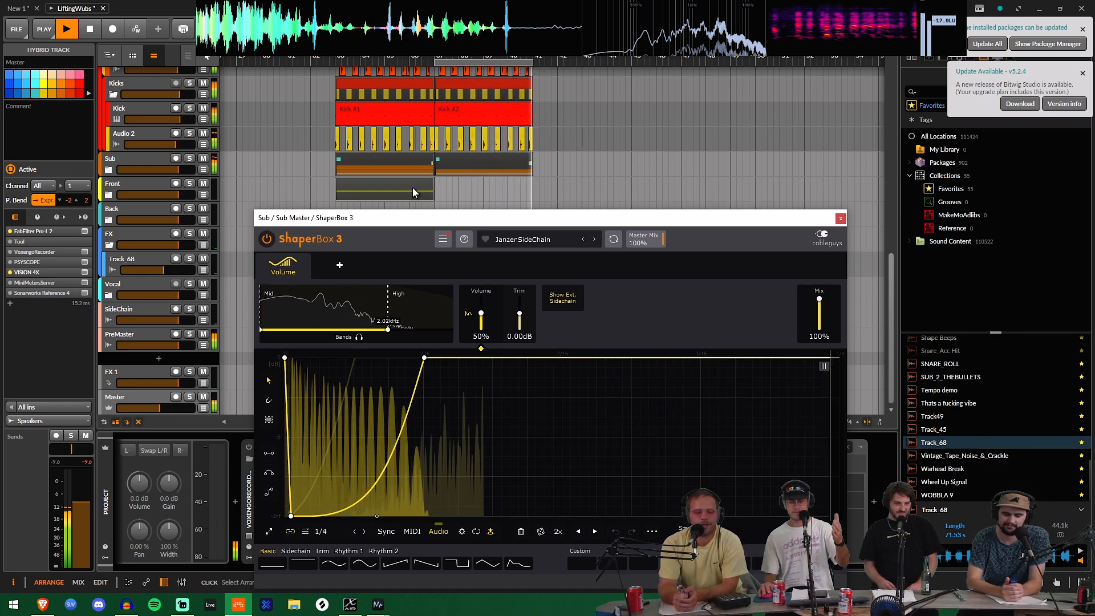
{"action": "key", "text": "space"}
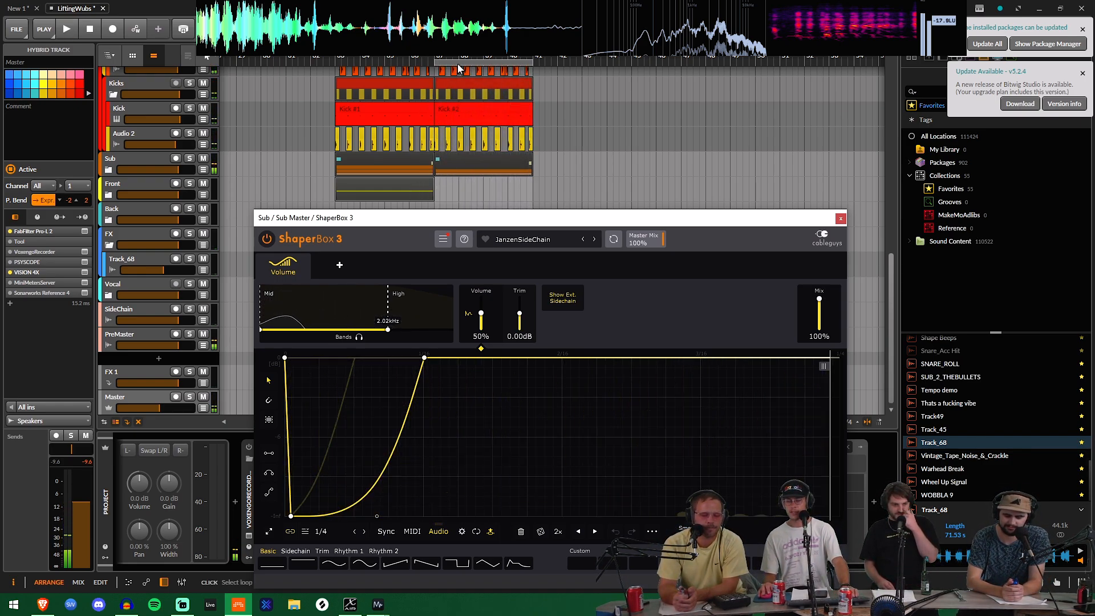
Step: Move the four-bar loop region to 33.1.1.00 and show the Front and Sub groups' devices
{"action": "left_click_drag", "start_coordinate": [457, 63], "coordinate": [358, 61]}
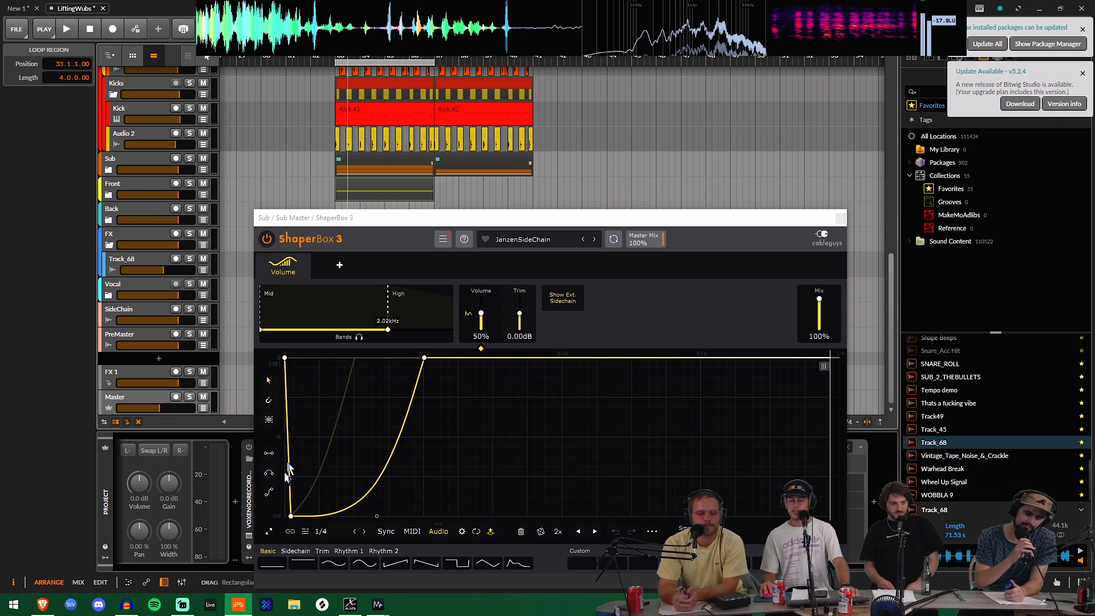
{"action": "left_click", "coordinate": [129, 181]}
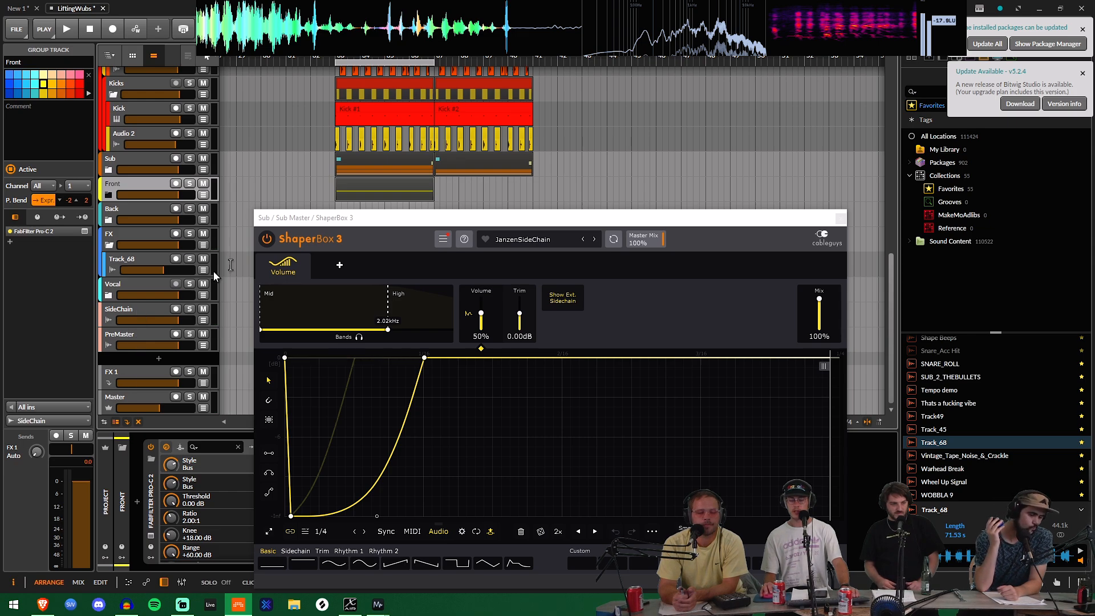
{"action": "mouse_move", "coordinate": [343, 217]}
{"action": "left_mouse_down"}
{"action": "mouse_move", "coordinate": [294, 185]}
{"action": "mouse_move", "coordinate": [331, 218]}
{"action": "left_mouse_up"}
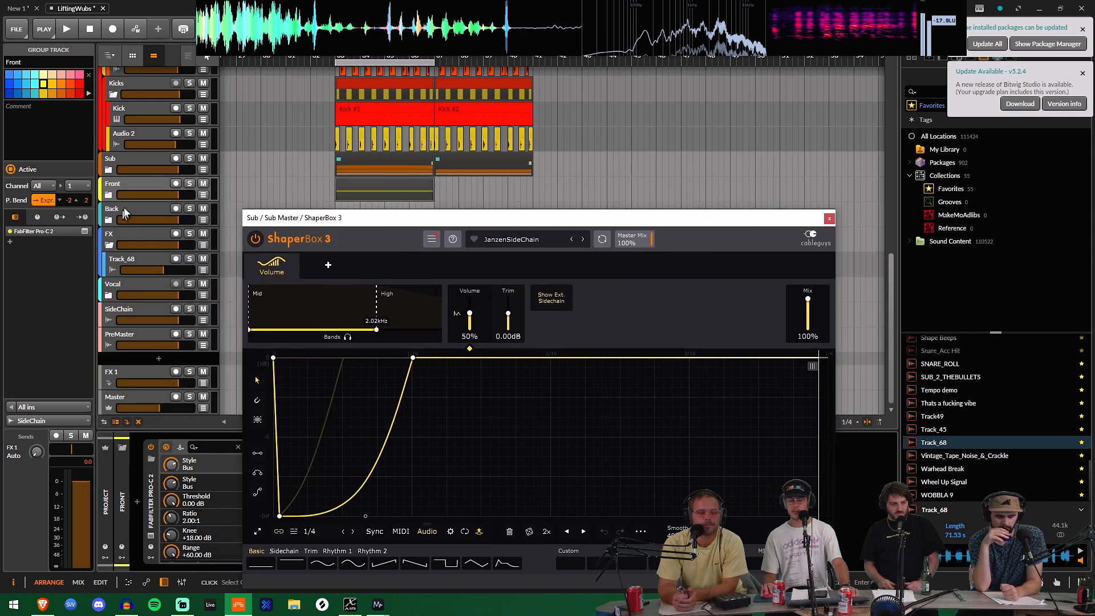
{"action": "left_click", "coordinate": [145, 161]}
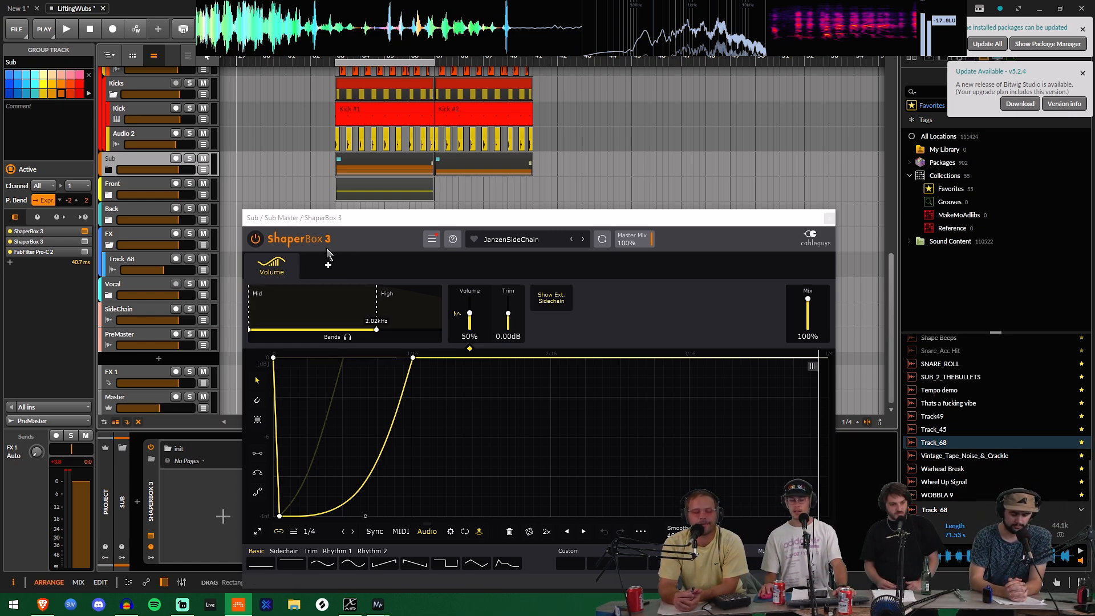
{"action": "left_click_drag", "start_coordinate": [346, 220], "coordinate": [243, 175]}
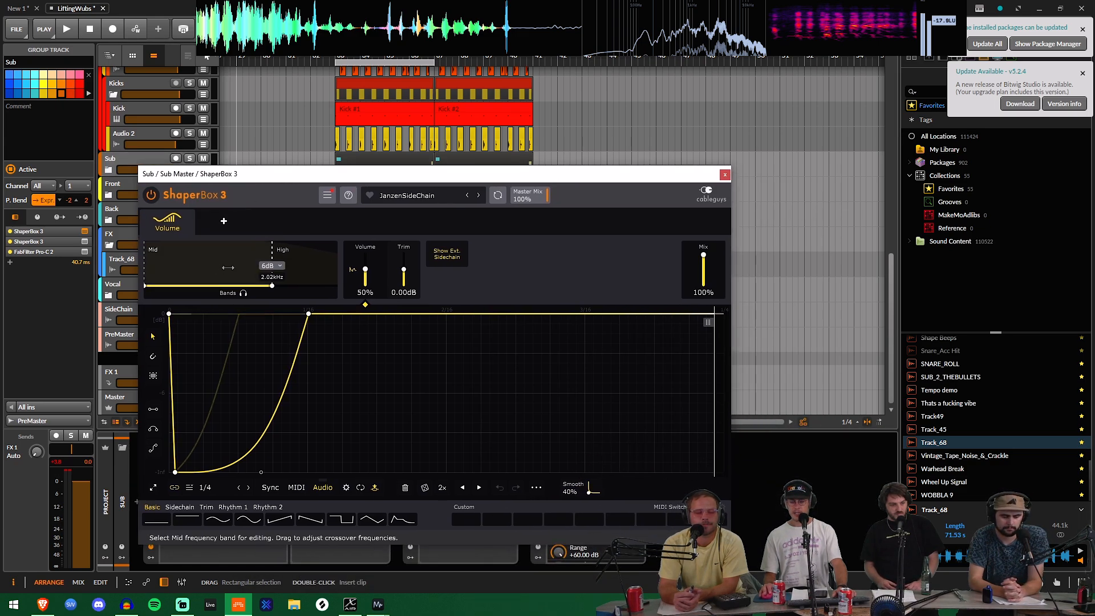
Step: Play from 33.1.1.00, lower the Master track's volume to about -17.9 dB, and stop playback
{"action": "left_click", "coordinate": [334, 143]}
{"action": "key", "text": "space"}
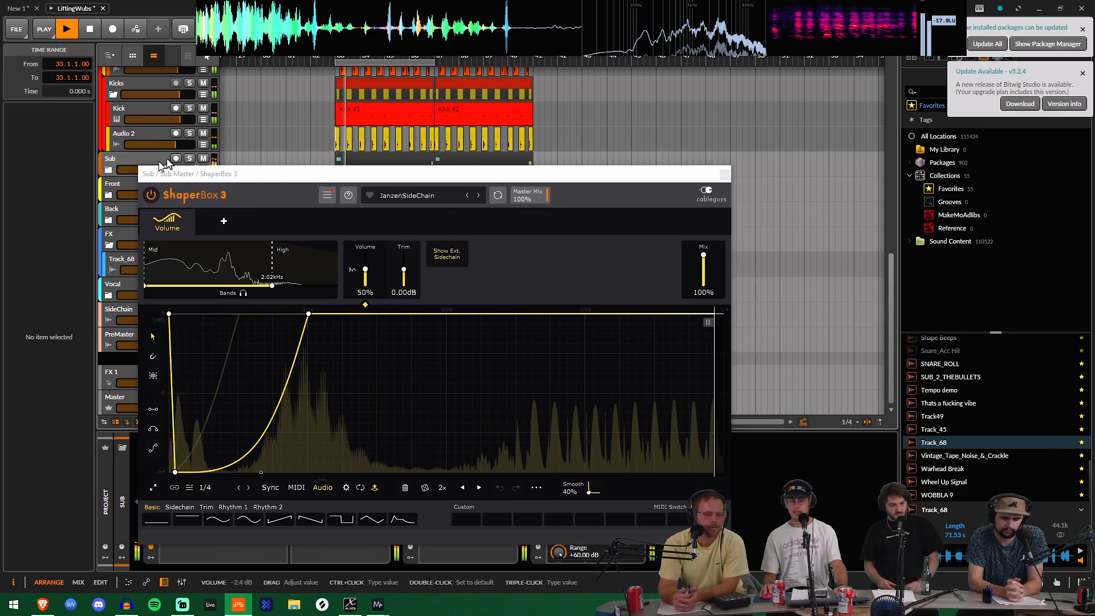
{"action": "left_click_drag", "start_coordinate": [160, 173], "coordinate": [244, 137]}
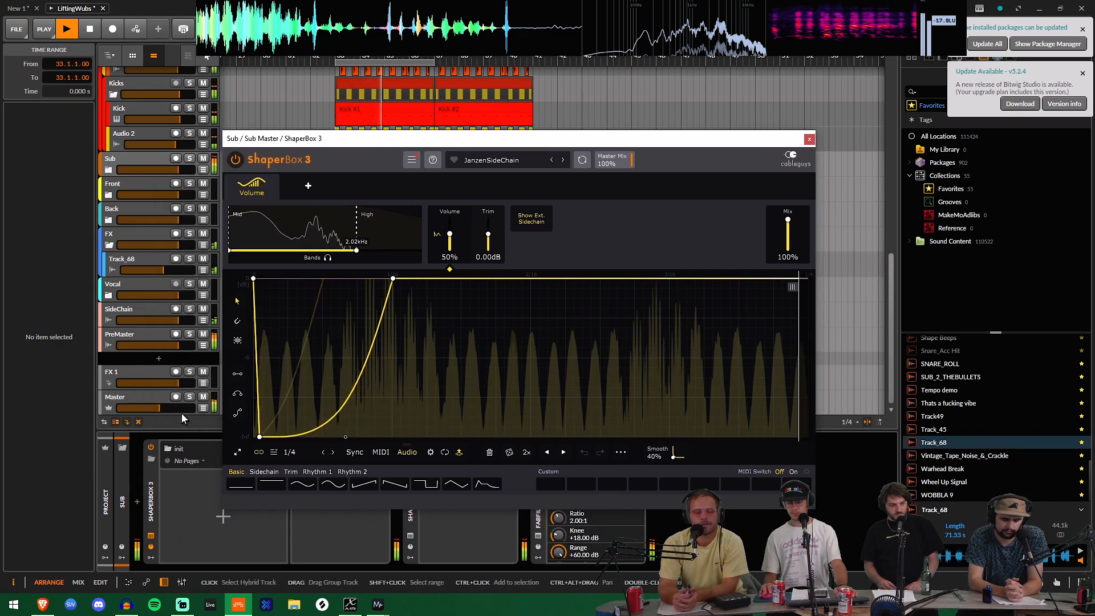
{"action": "left_click_drag", "start_coordinate": [162, 408], "coordinate": [151, 408]}
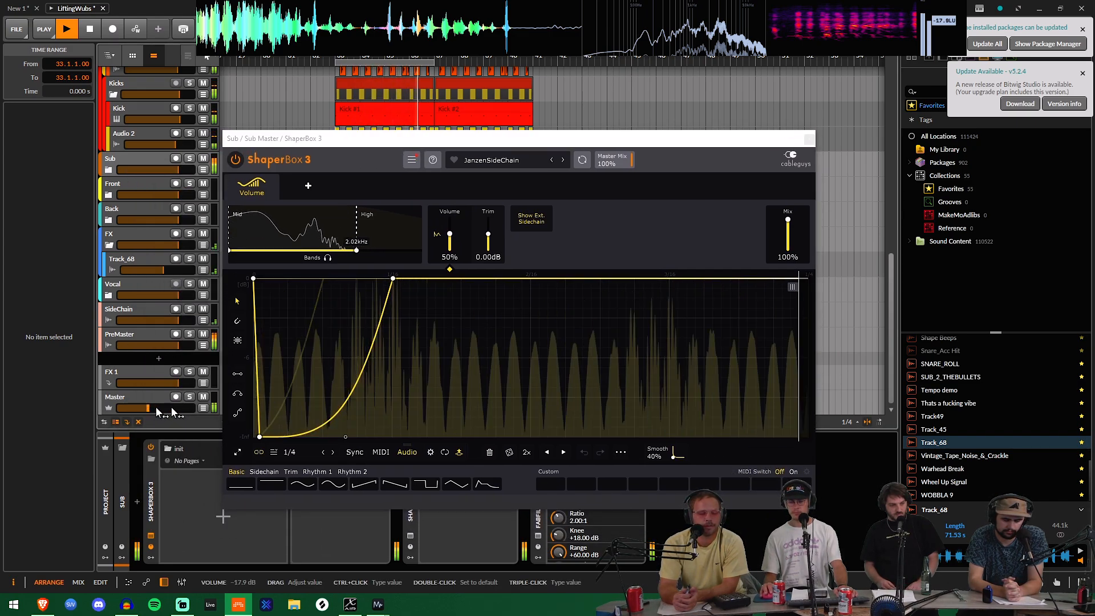
{"action": "key", "text": "space"}
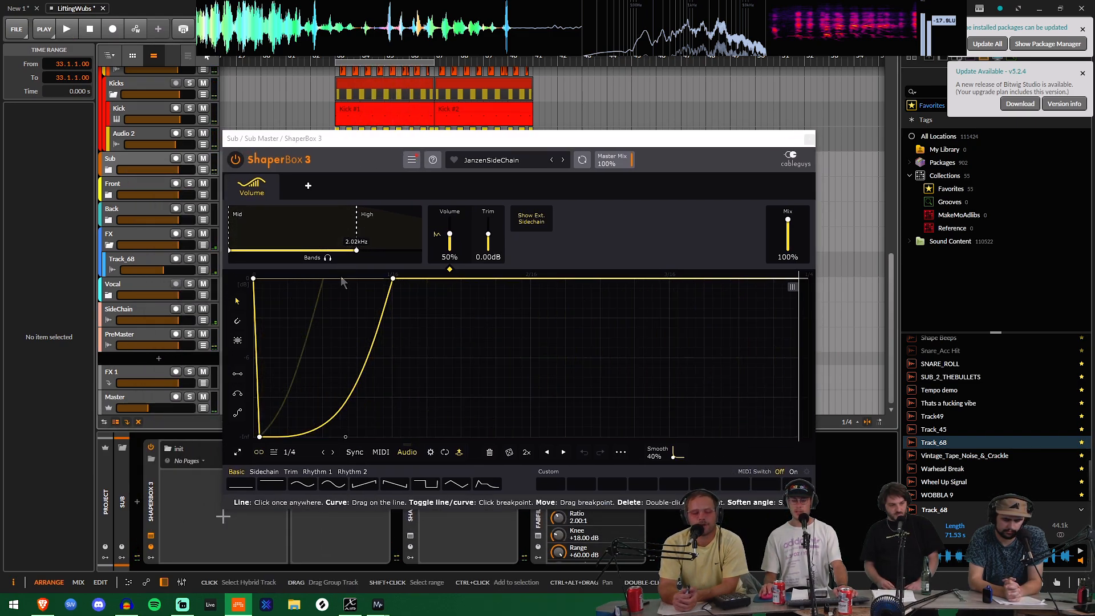
{"action": "left_click", "coordinate": [291, 452]}
{"action": "left_click", "coordinate": [300, 453]}
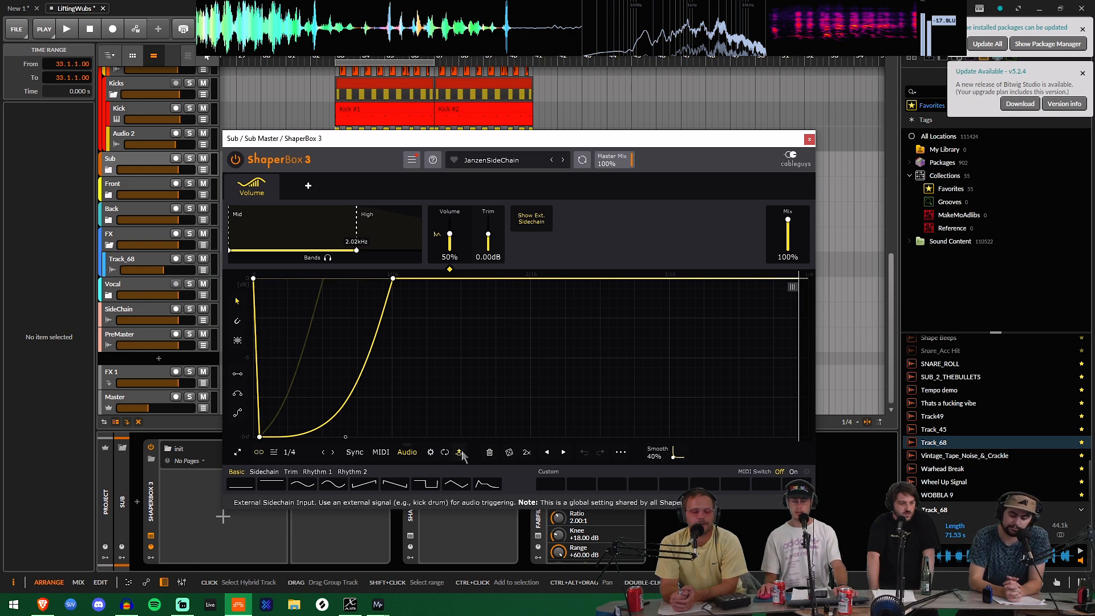
{"action": "left_click_drag", "start_coordinate": [388, 141], "coordinate": [574, 101]}
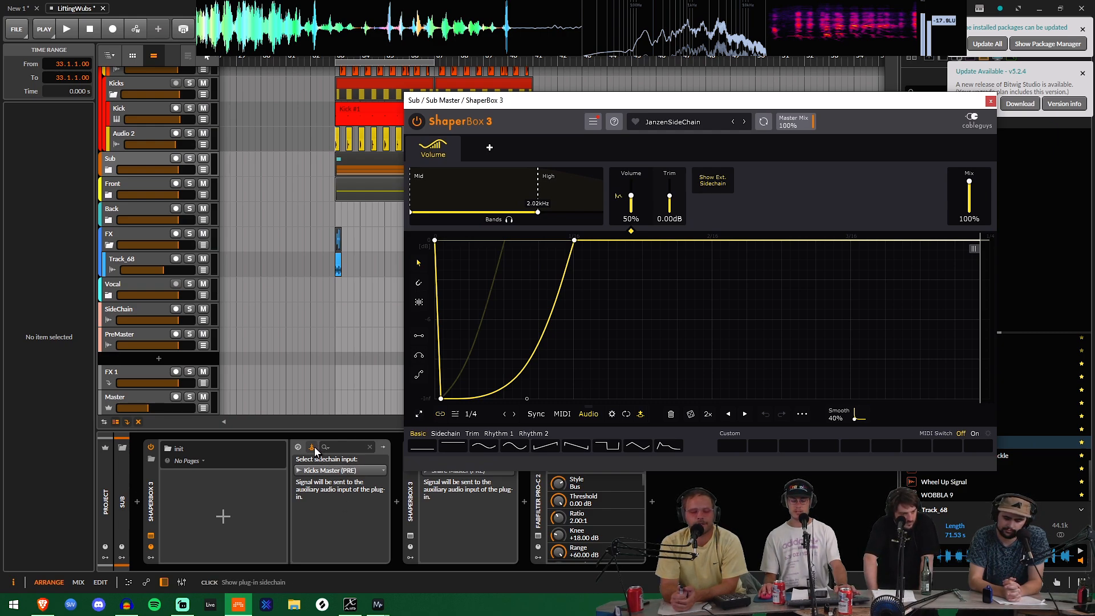
{"action": "left_click", "coordinate": [319, 471]}
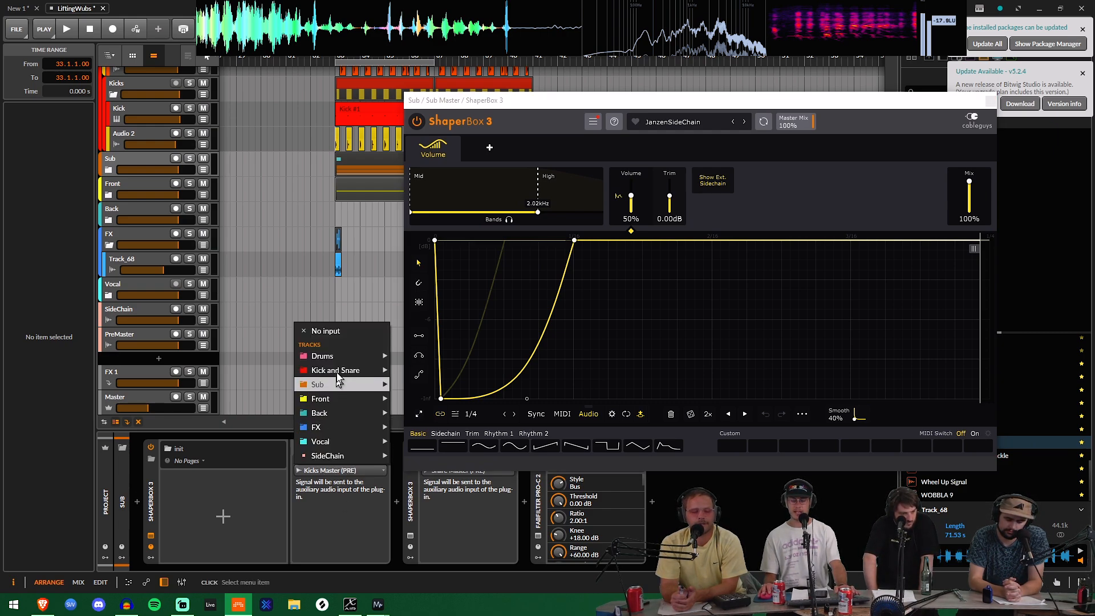
{"action": "mouse_move", "coordinate": [342, 371]}
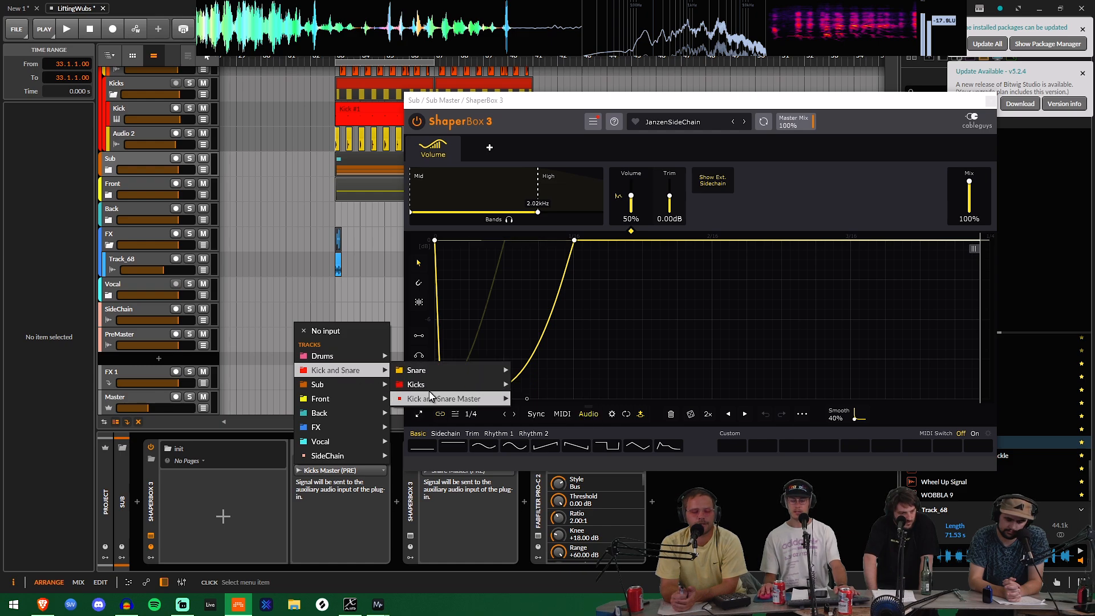
{"action": "mouse_move", "coordinate": [438, 386]}
{"action": "mouse_move", "coordinate": [559, 413]}
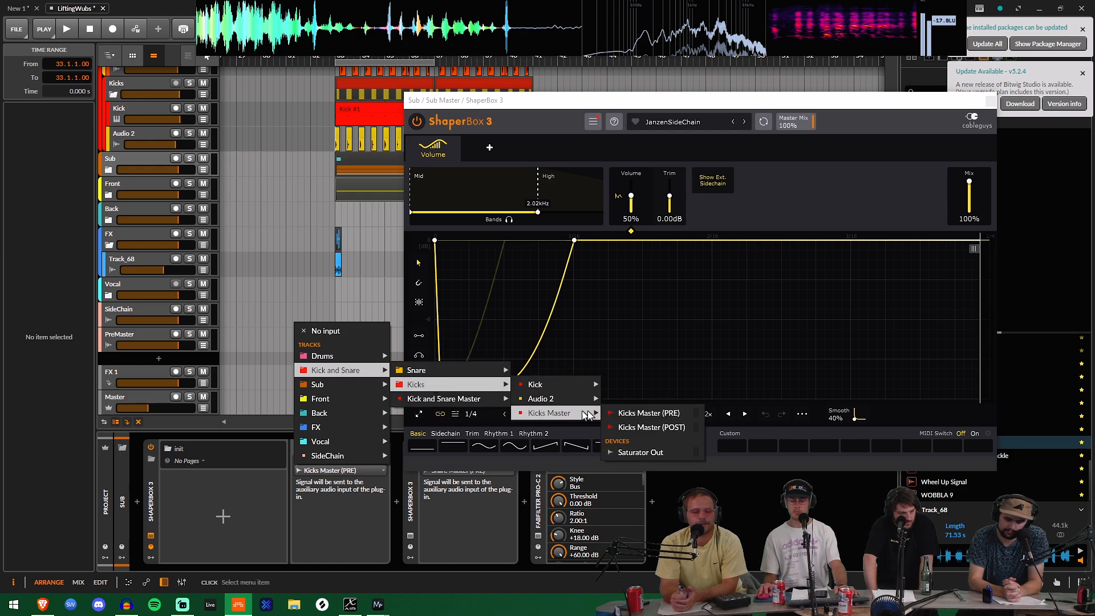
{"action": "left_click", "coordinate": [630, 414]}
Step: Play the loop in short passes and watch how the Mid band's volume curve ducks the sub's waveform
{"action": "key", "text": "space"}
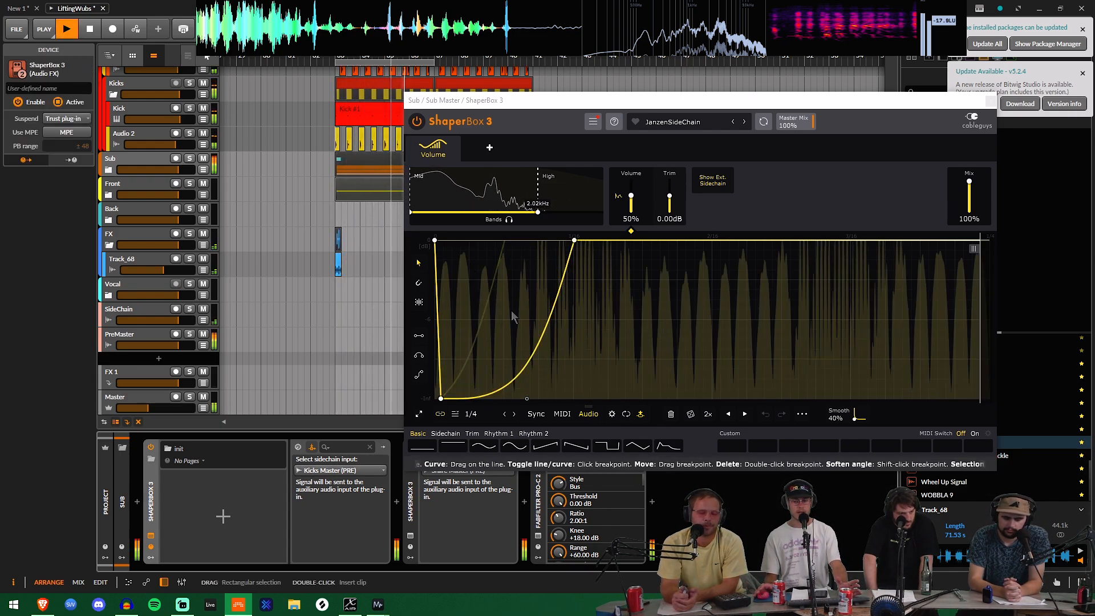
{"action": "key", "text": "space"}
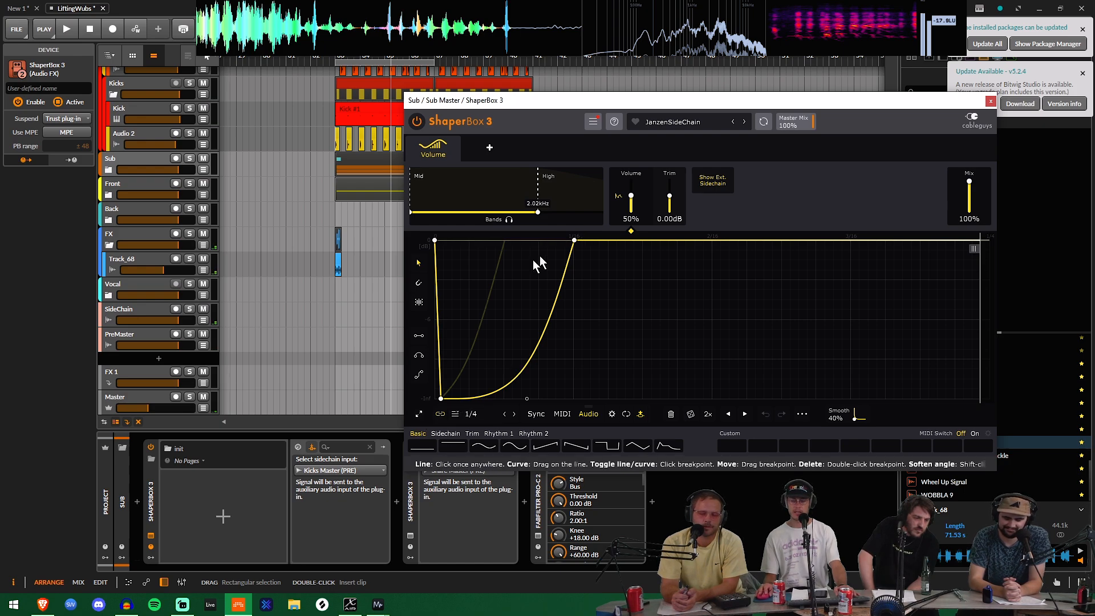
{"action": "key", "text": "space"}
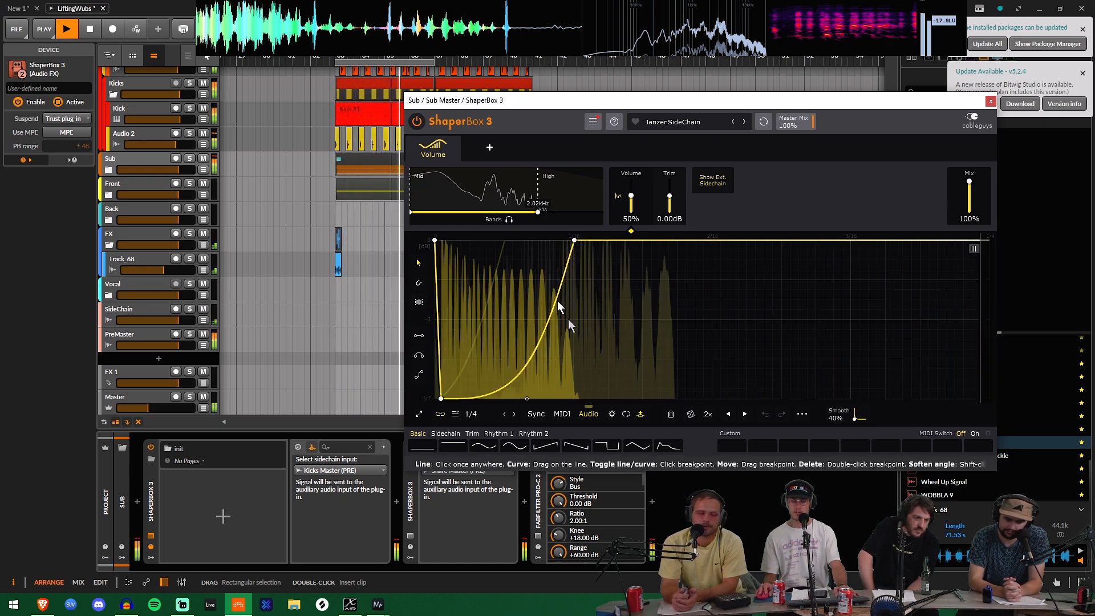
{"action": "key", "text": "space"}
Step: Select the High band and bend its recovery curve upward into a faster rise while the loop plays
{"action": "left_click", "coordinate": [565, 194]}
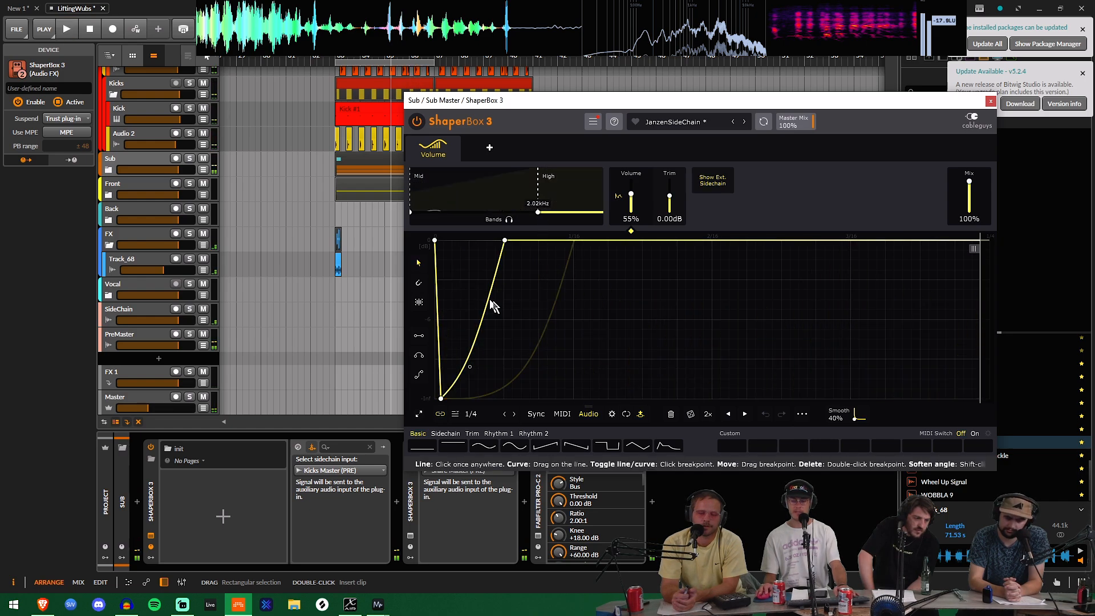
{"action": "key", "text": "space"}
{"action": "left_click_drag", "start_coordinate": [461, 376], "coordinate": [471, 254]}
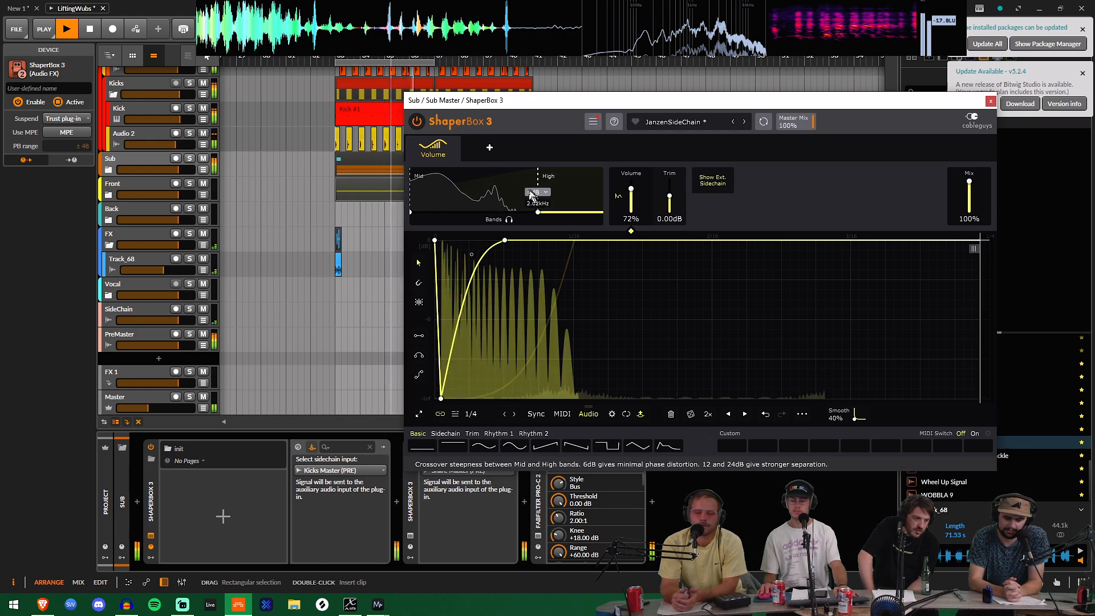
{"action": "key", "text": "space"}
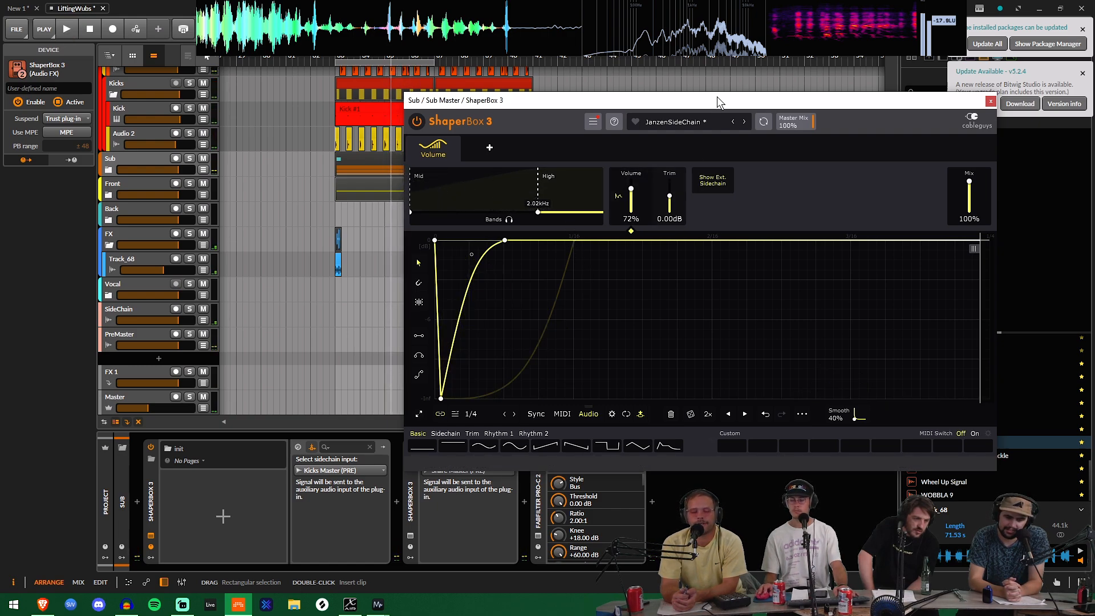
Step: Open the Global Audio Trigger setup and raise the trigger threshold to -4.45 dB during playback
{"action": "left_click_drag", "start_coordinate": [717, 97], "coordinate": [539, 106]}
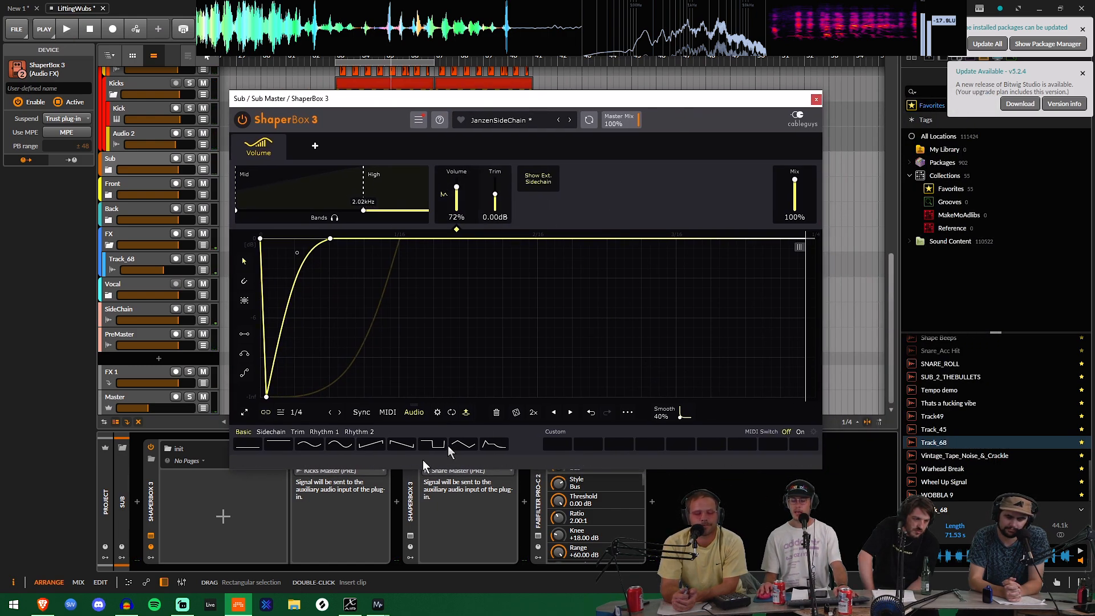
{"action": "left_click", "coordinate": [437, 412]}
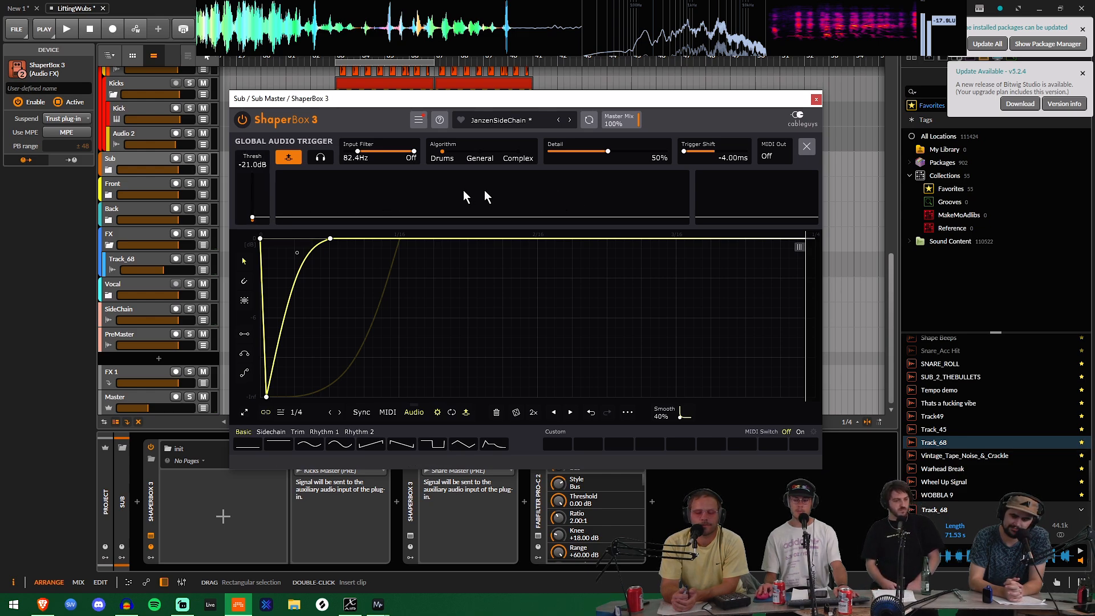
{"action": "key", "text": "space"}
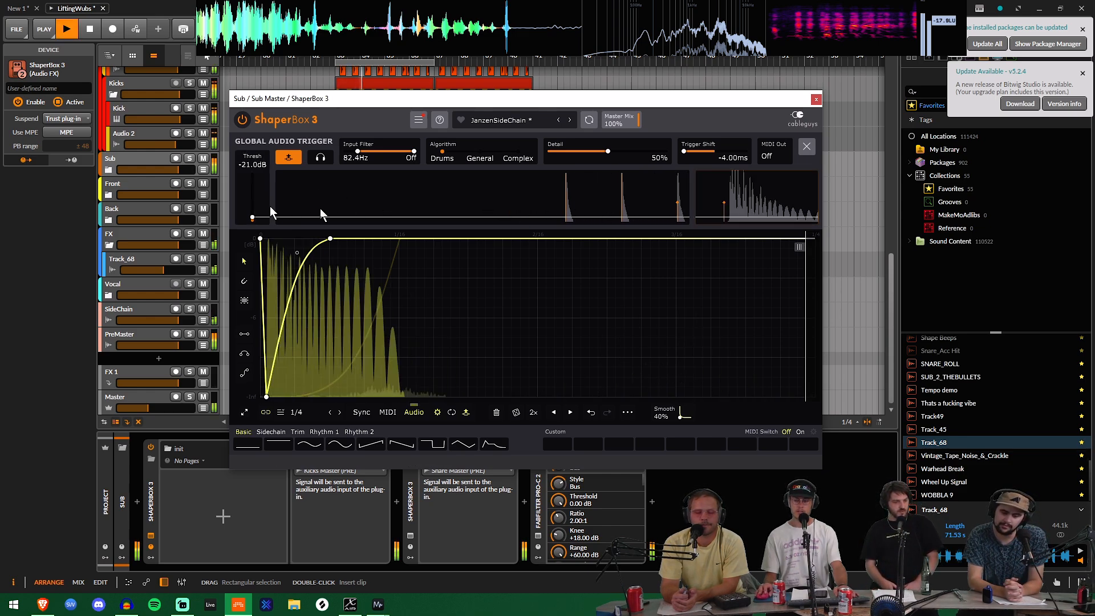
{"action": "left_click_drag", "start_coordinate": [253, 219], "coordinate": [252, 192]}
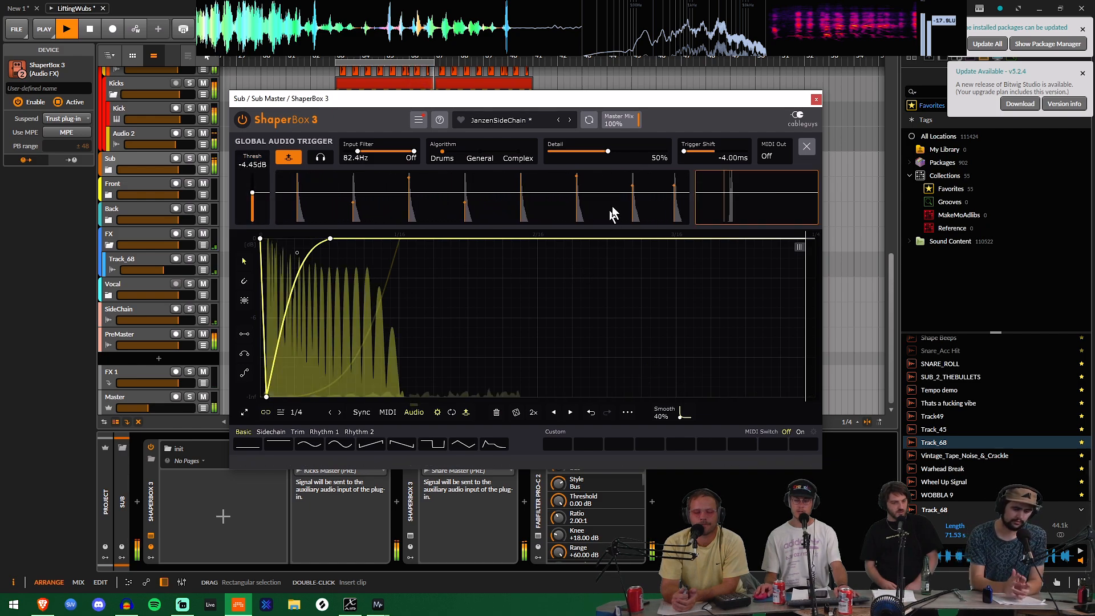
{"action": "key", "text": "space"}
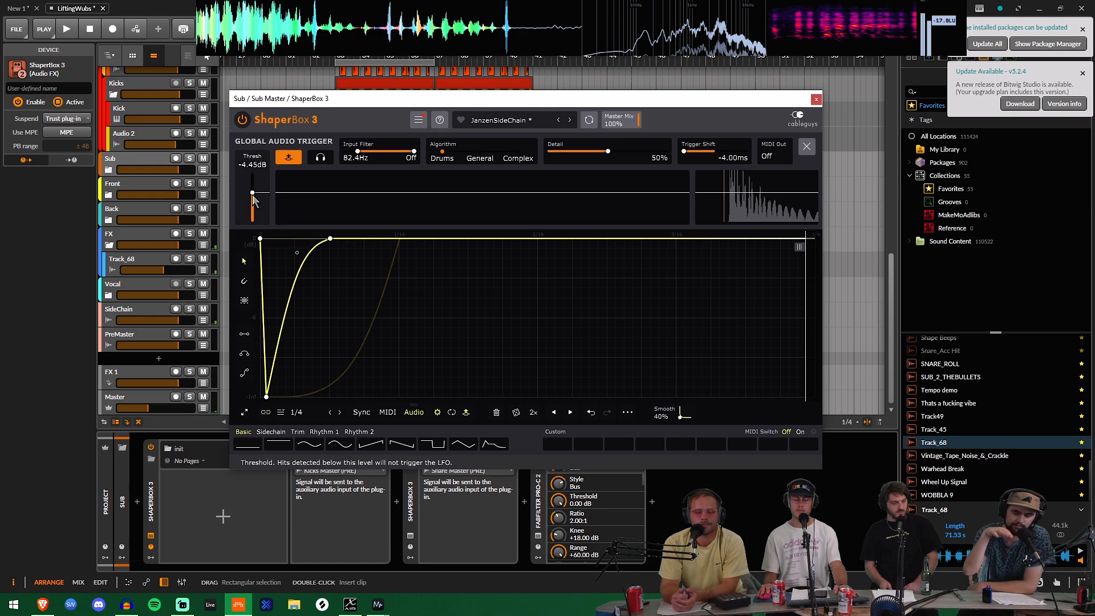
Step: Lower the audio trigger threshold in stages to -17.1 dB
{"action": "left_click_drag", "start_coordinate": [252, 193], "coordinate": [252, 199]}
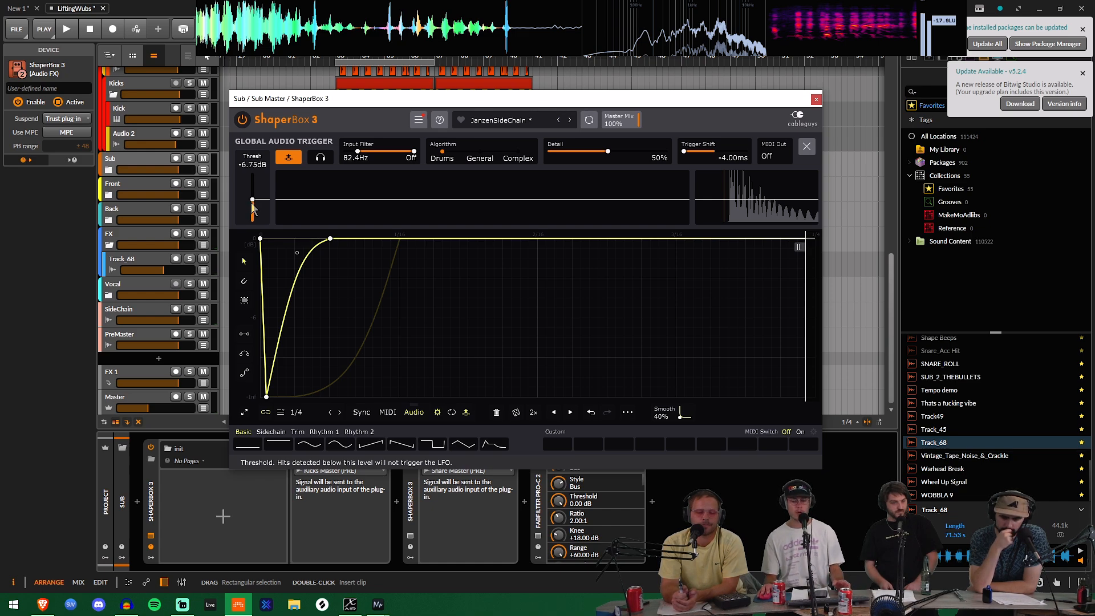
{"action": "left_click_drag", "start_coordinate": [253, 203], "coordinate": [252, 206]}
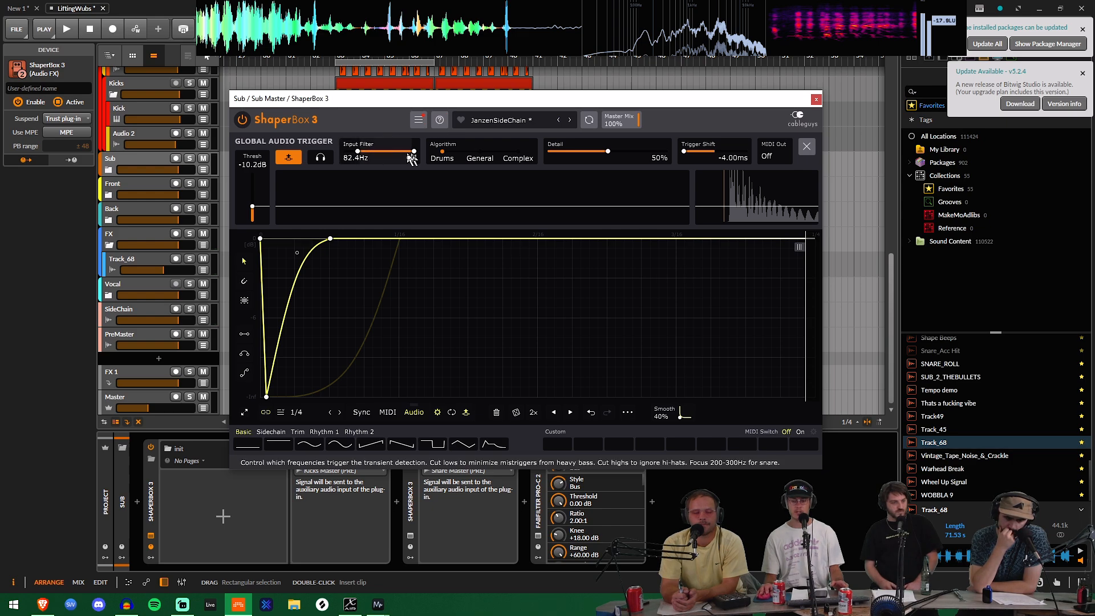
{"action": "left_click", "coordinate": [517, 158]}
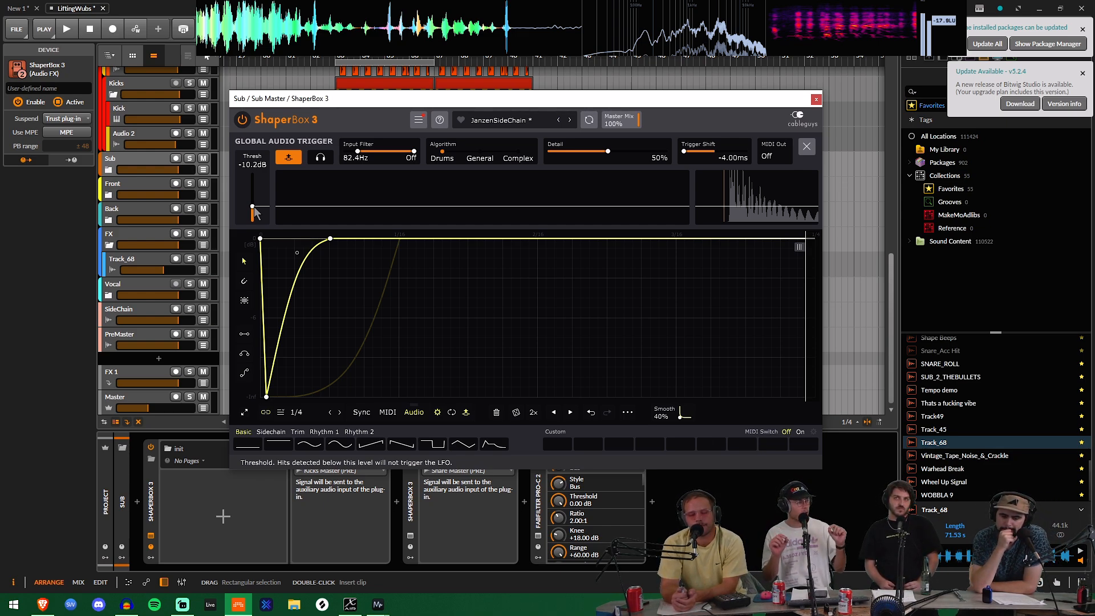
{"action": "left_click_drag", "start_coordinate": [253, 206], "coordinate": [253, 216]}
Step: Raise the trigger input filter's low cut to 3.03 kHz and play the loop to check the detected hits
{"action": "left_click_drag", "start_coordinate": [384, 151], "coordinate": [362, 151]}
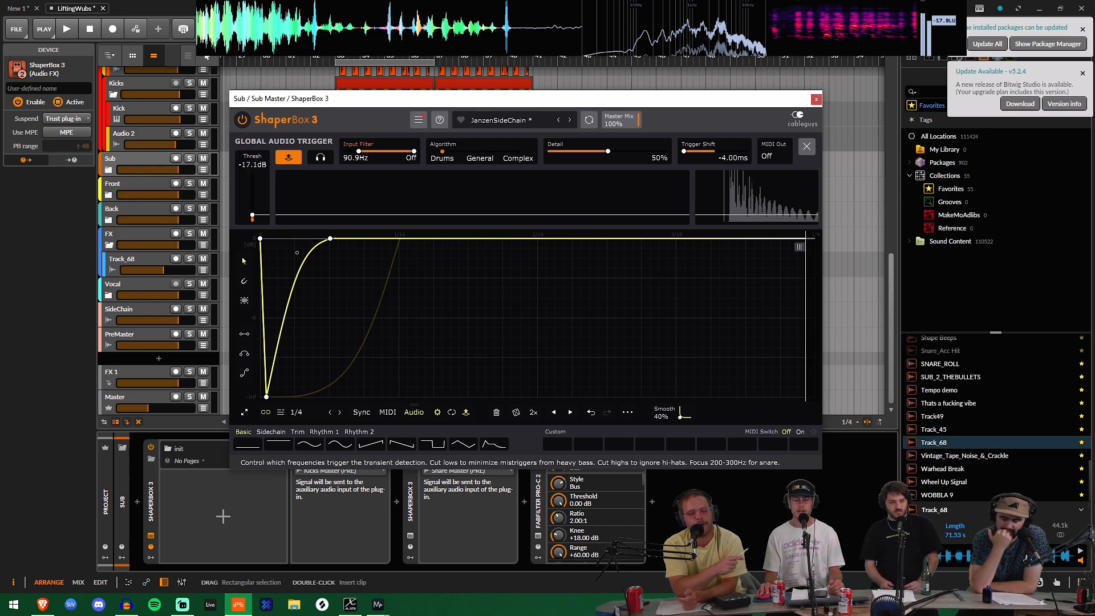
{"action": "left_click_drag", "start_coordinate": [392, 153], "coordinate": [393, 152]}
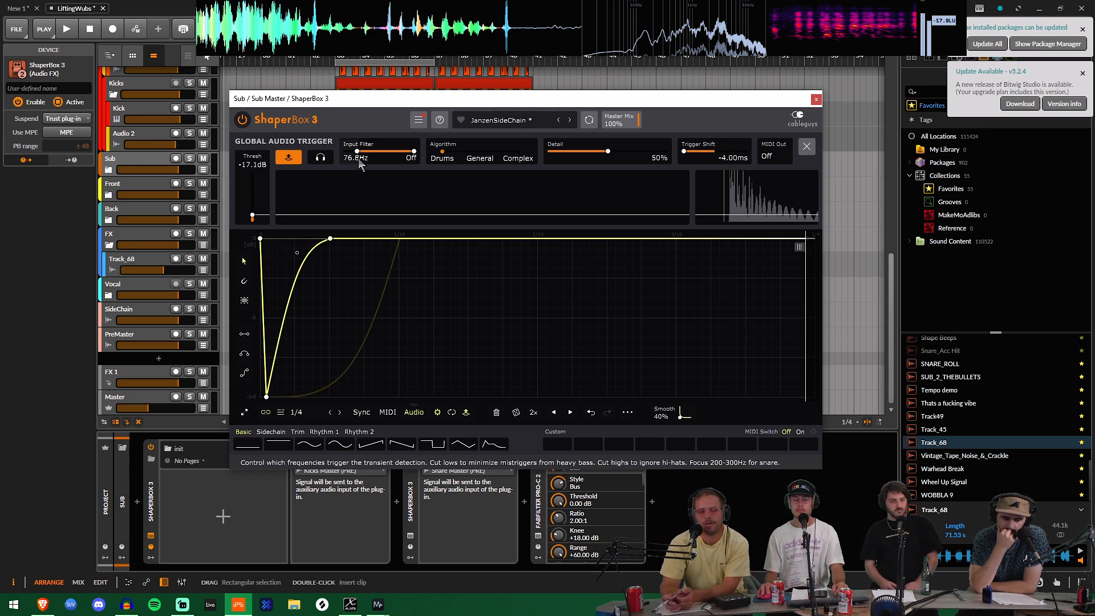
{"action": "left_click_drag", "start_coordinate": [360, 163], "coordinate": [389, 151]}
{"action": "key", "text": "space"}
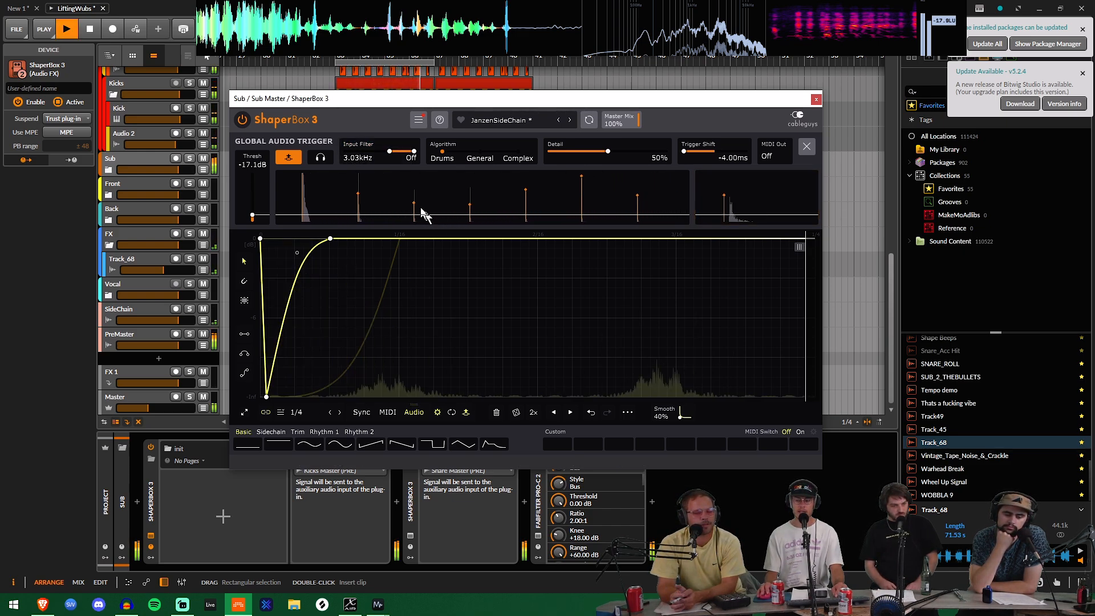
{"action": "key", "text": "space"}
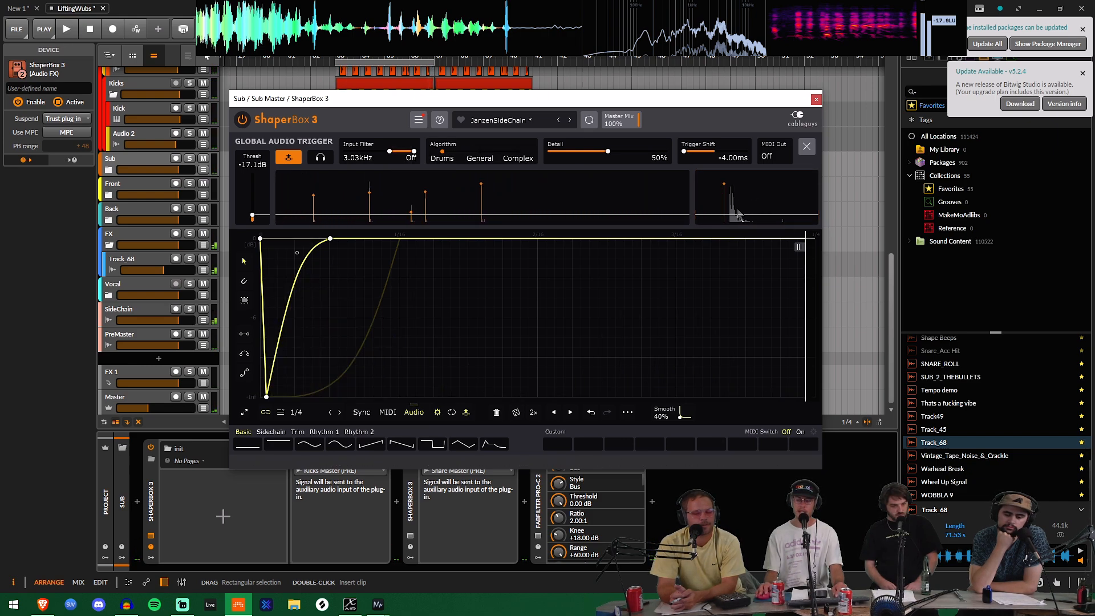
Step: Compare lower input filter low-cut settings during playback, finish at 113 Hz, and stop the transport
{"action": "left_click_drag", "start_coordinate": [390, 151], "coordinate": [367, 151]}
{"action": "key", "text": "space"}
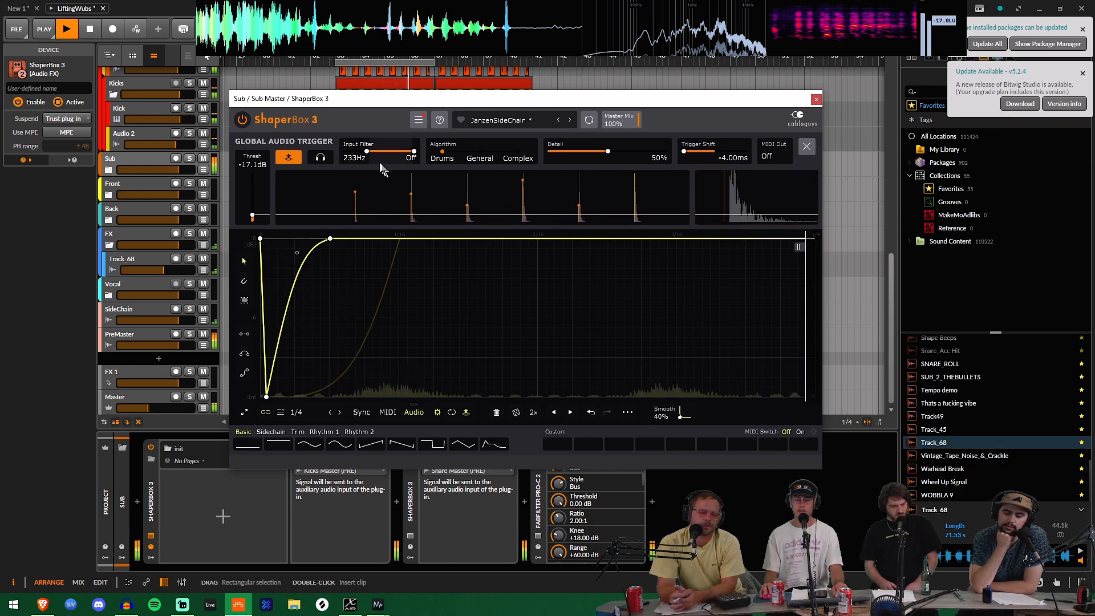
{"action": "left_click_drag", "start_coordinate": [367, 151], "coordinate": [358, 151]}
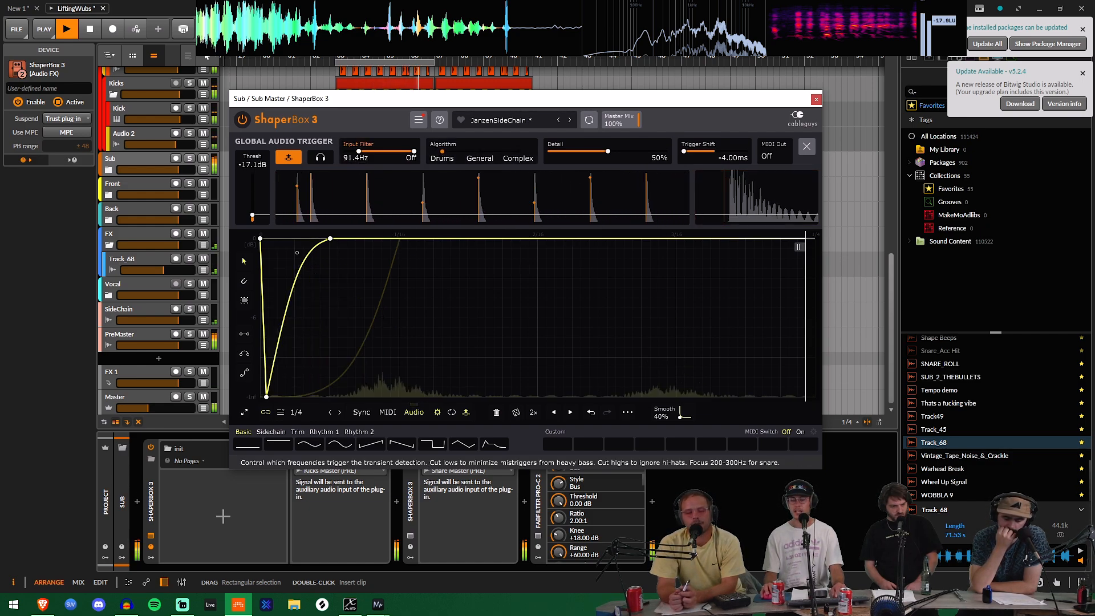
{"action": "left_click_drag", "start_coordinate": [358, 151], "coordinate": [345, 152]}
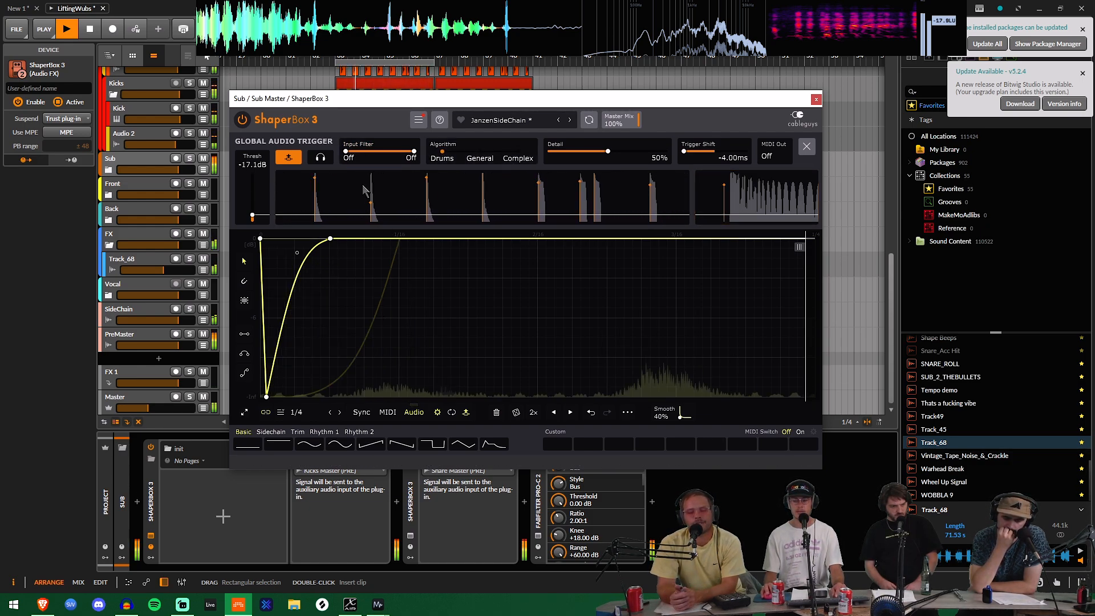
{"action": "left_click_drag", "start_coordinate": [346, 152], "coordinate": [360, 152]}
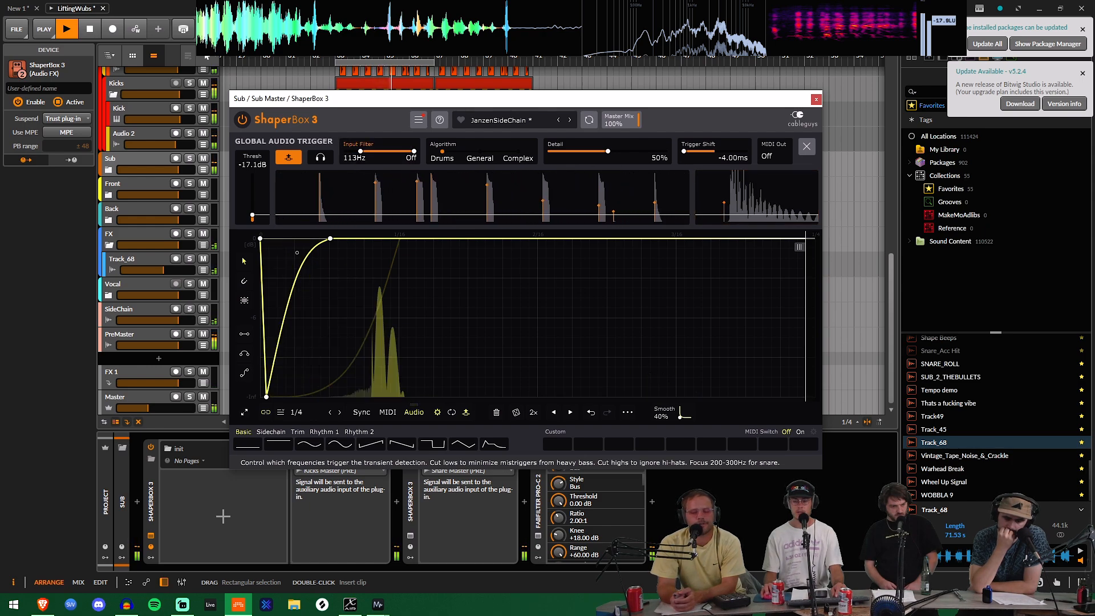
{"action": "key", "text": "space"}
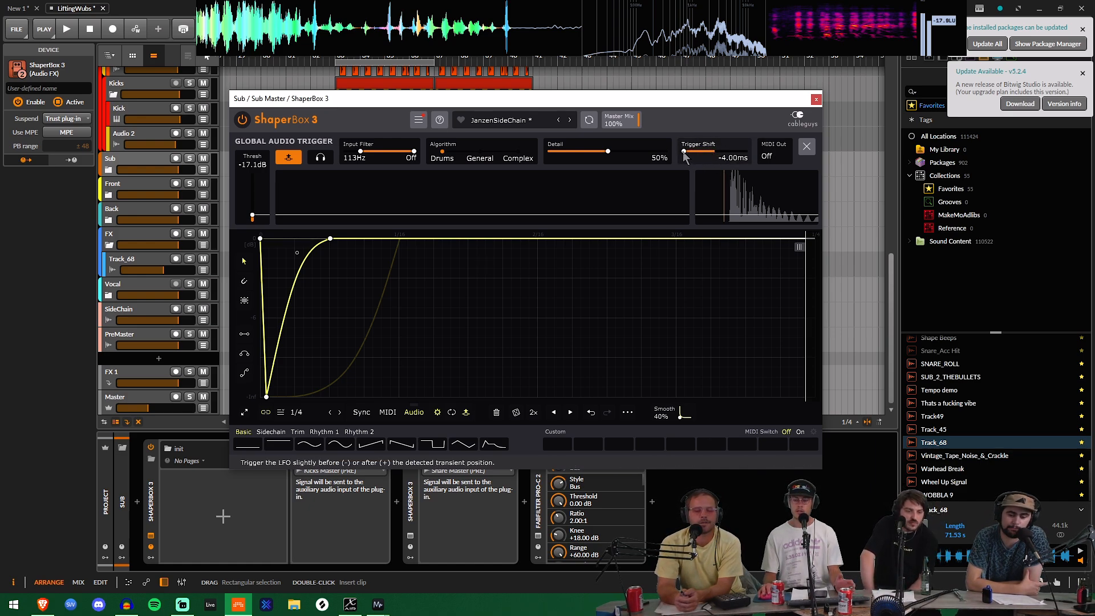
Step: Bend the High band's recovery curve into an even steeper initial rise and check the lowest breakpoint's position
{"action": "mouse_move", "coordinate": [683, 152]}
{"action": "left_mouse_down"}
{"action": "mouse_move", "coordinate": [702, 152]}
{"action": "mouse_move", "coordinate": [684, 151]}
{"action": "left_mouse_up"}
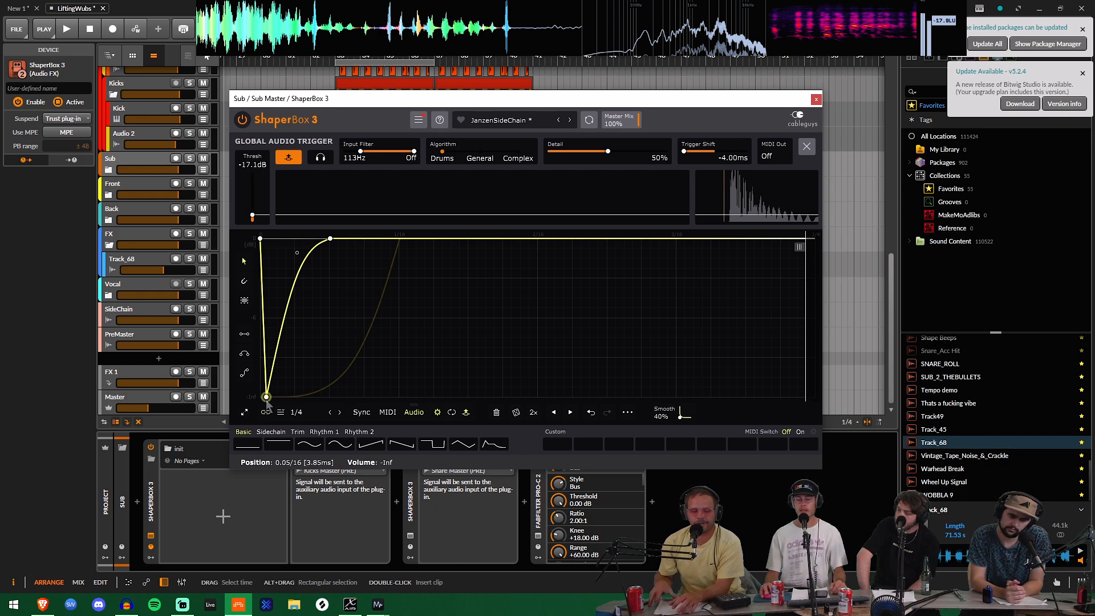
{"action": "mouse_move", "coordinate": [297, 253]}
{"action": "left_mouse_down"}
{"action": "mouse_move", "coordinate": [302, 361]}
{"action": "mouse_move", "coordinate": [281, 255]}
{"action": "left_mouse_up"}
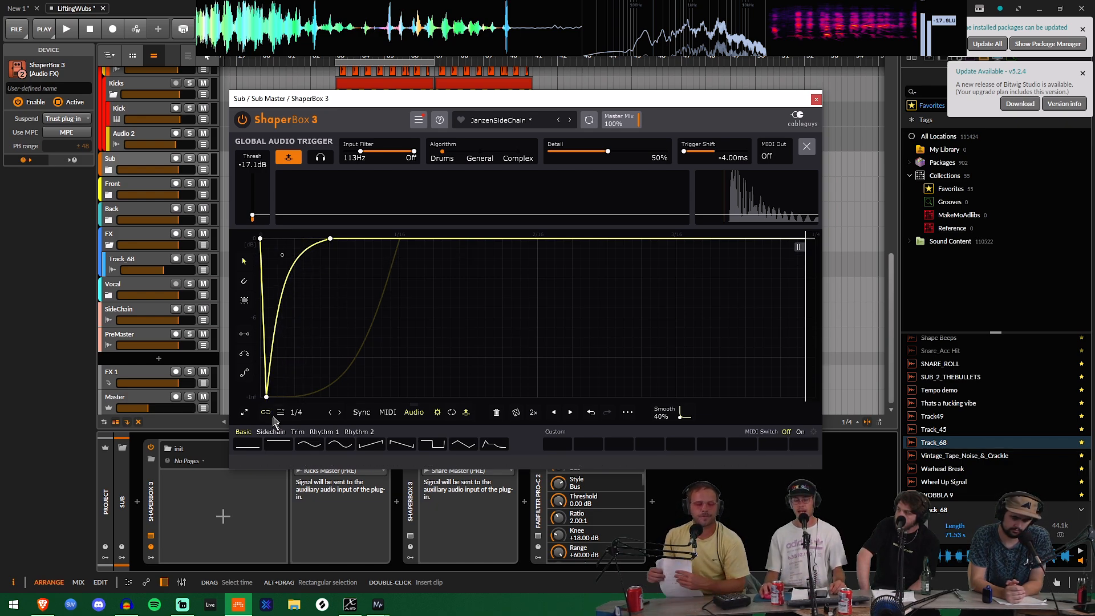
{"action": "left_click_drag", "start_coordinate": [269, 399], "coordinate": [267, 397]}
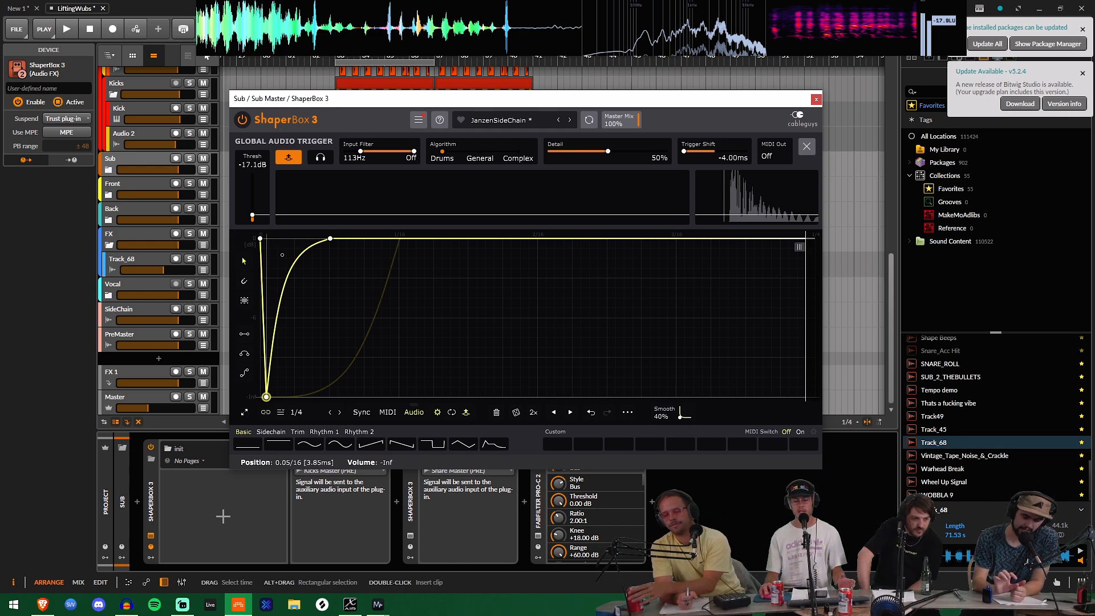
{"action": "left_click_drag", "start_coordinate": [267, 397], "coordinate": [267, 397]}
Step: Examine the lowest breakpoint's angle options and the available LFO lengths, closing both lists without choosing anything
{"action": "right_click", "coordinate": [267, 397]}
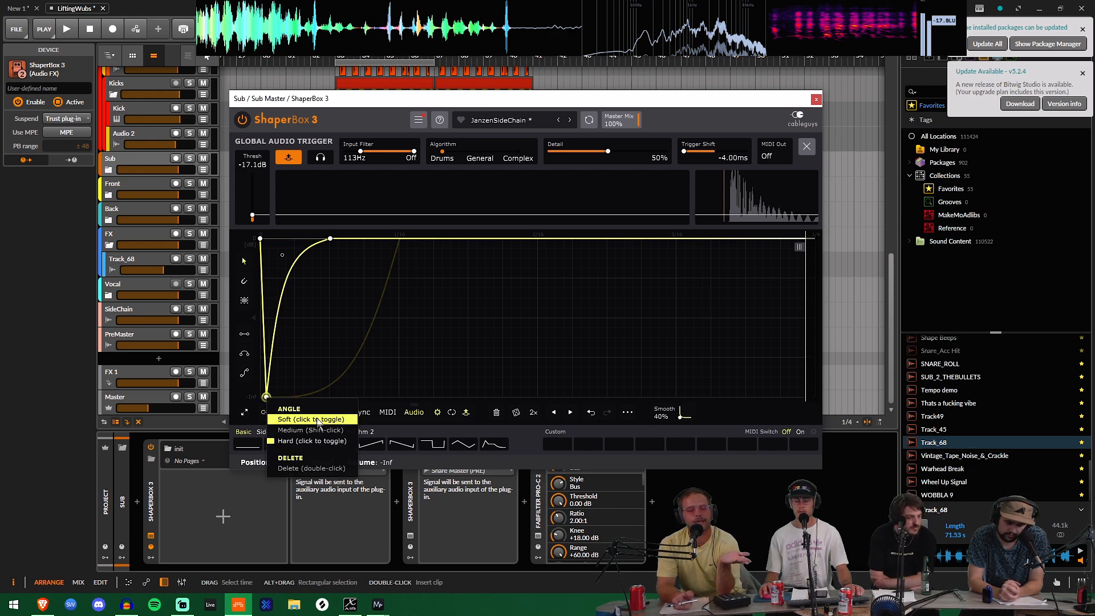
{"action": "left_click", "coordinate": [426, 307]}
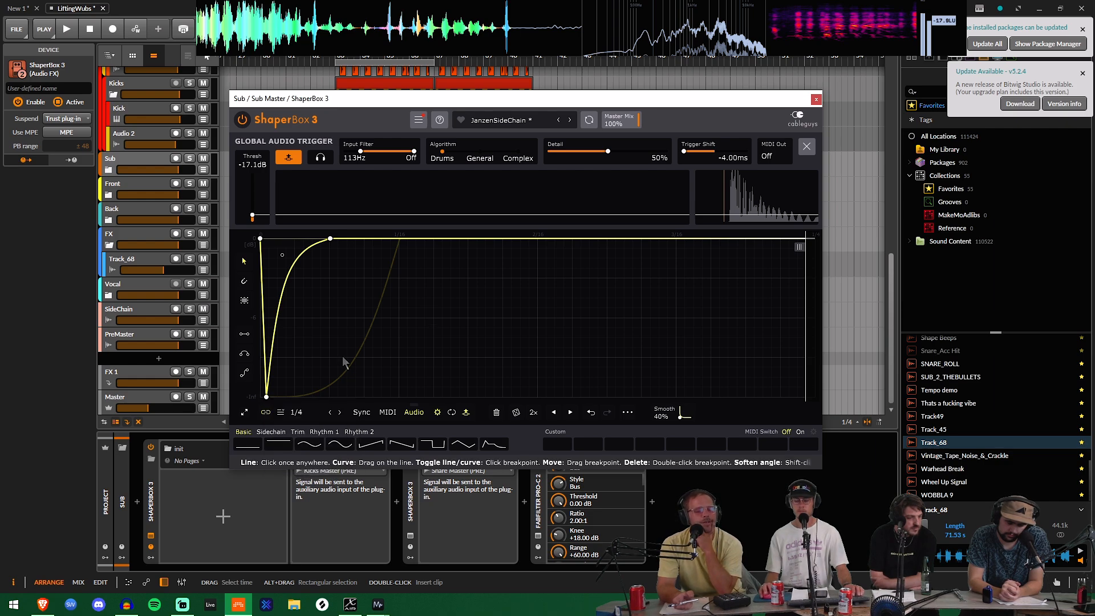
{"action": "left_click", "coordinate": [310, 411]}
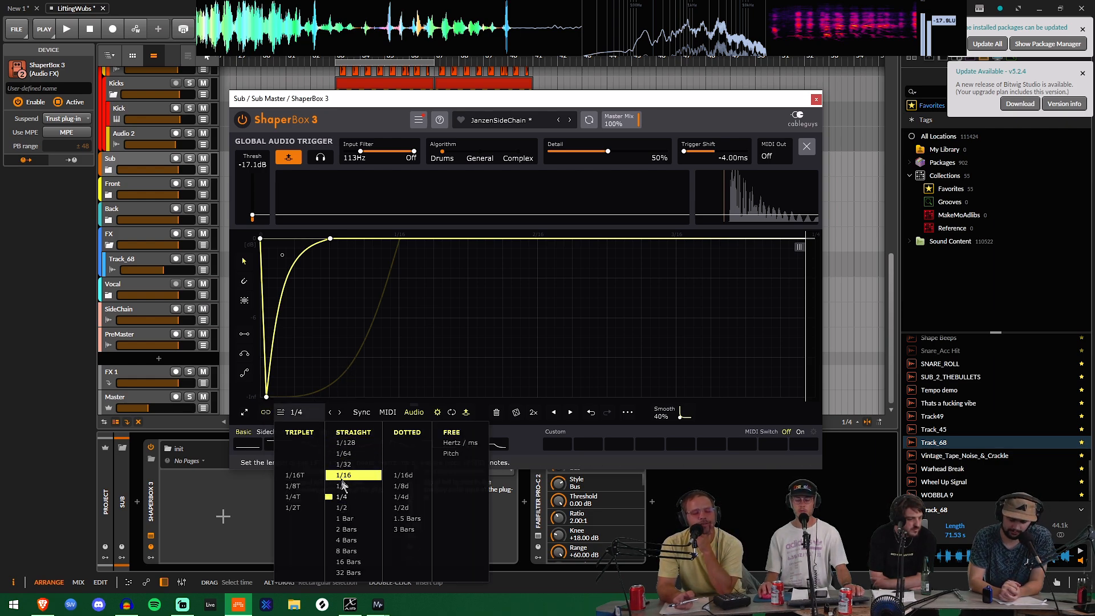
{"action": "left_click", "coordinate": [411, 291]}
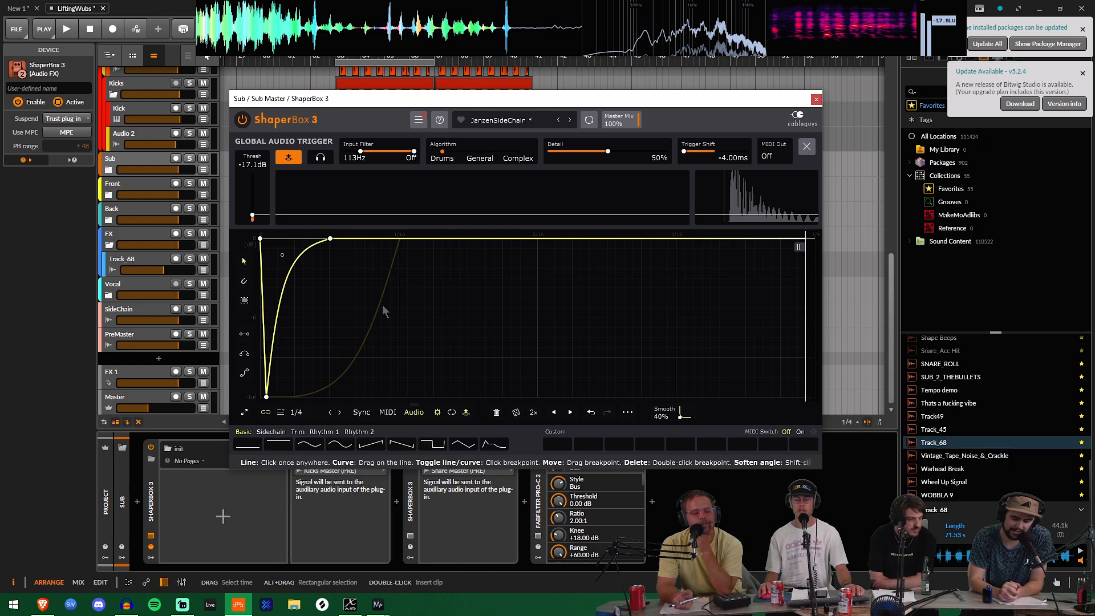
Step: Audition the High band's volume curve at a 1/128 LFO length, stop playback and restore the length to 1/4
{"action": "left_click", "coordinate": [296, 415]}
{"action": "left_click", "coordinate": [341, 443]}
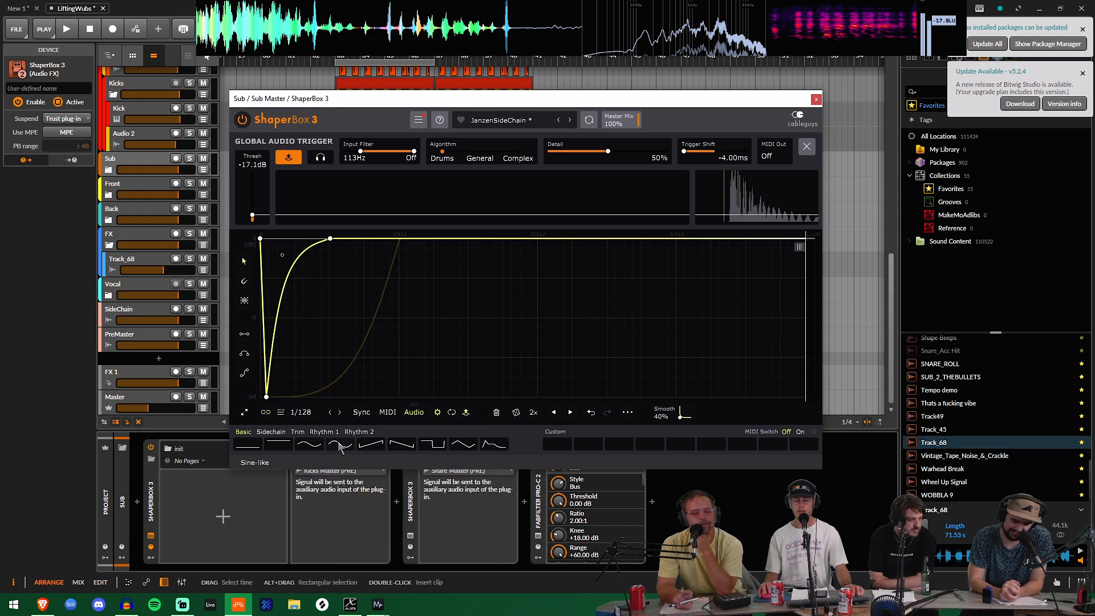
{"action": "key", "text": "space"}
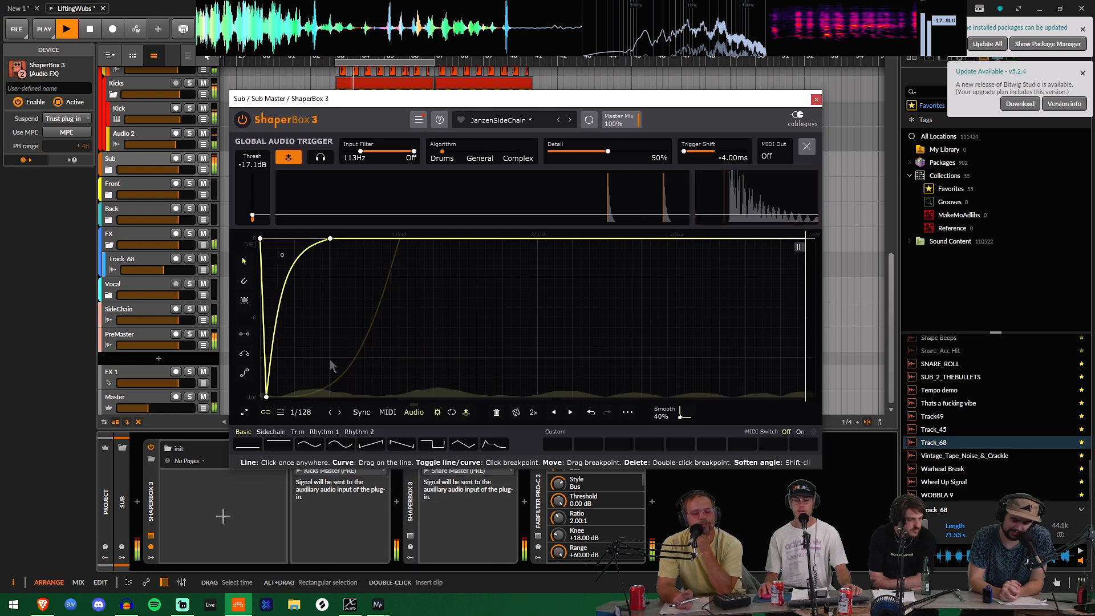
{"action": "key", "text": "space"}
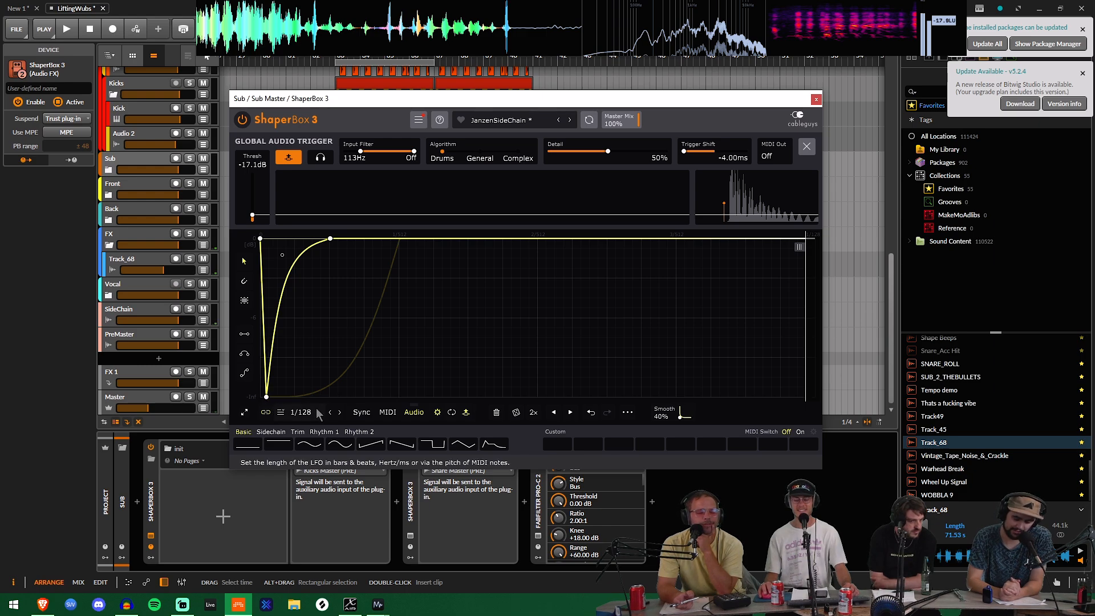
{"action": "left_click_drag", "start_coordinate": [266, 396], "coordinate": [266, 397]}
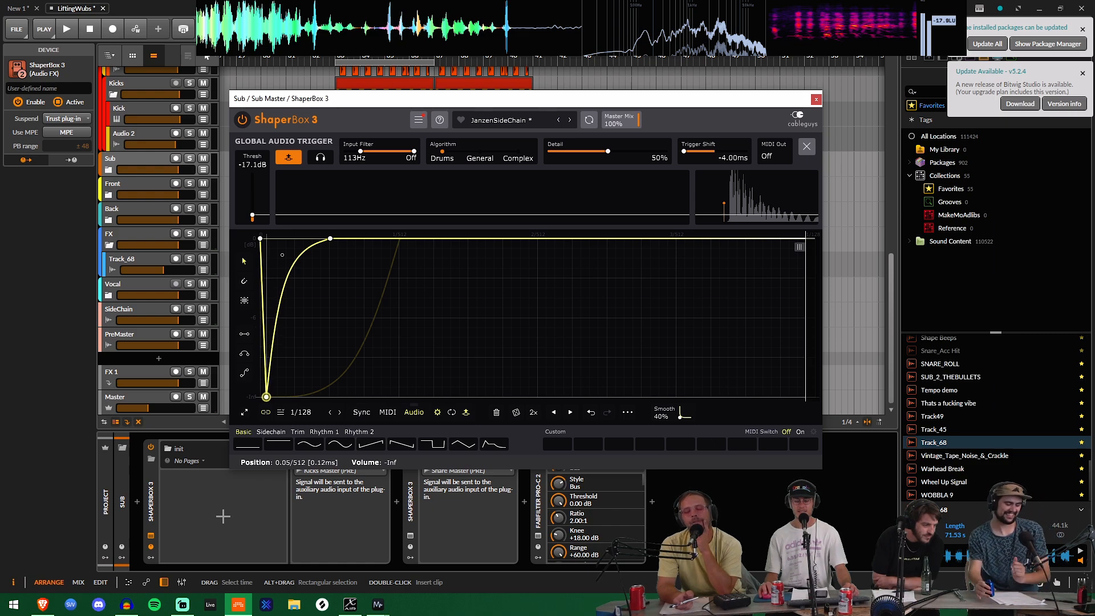
{"action": "left_click", "coordinate": [302, 412]}
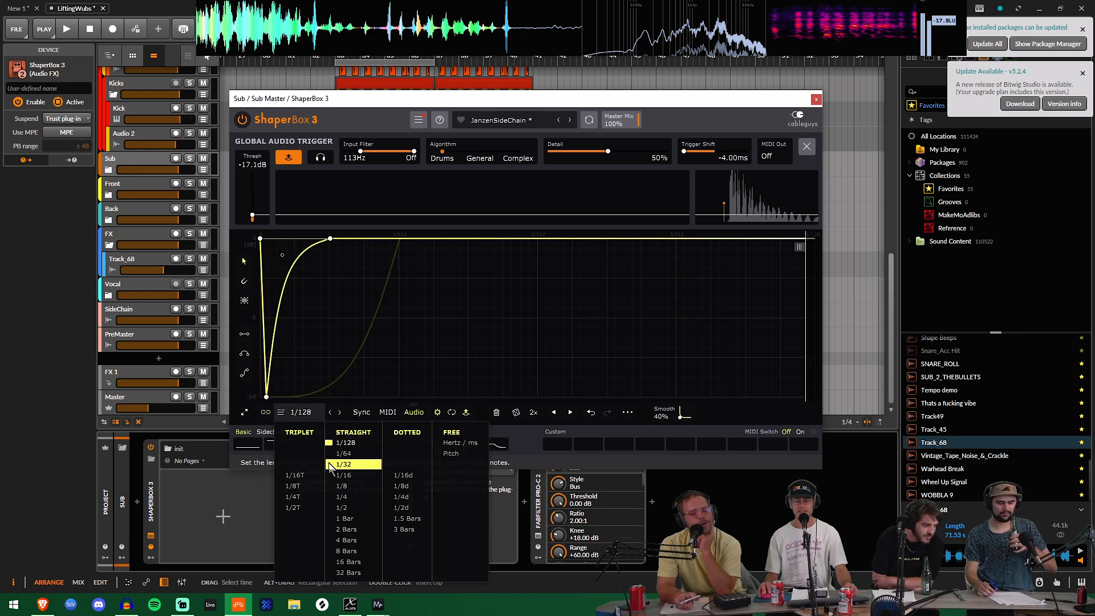
{"action": "left_click", "coordinate": [341, 497]}
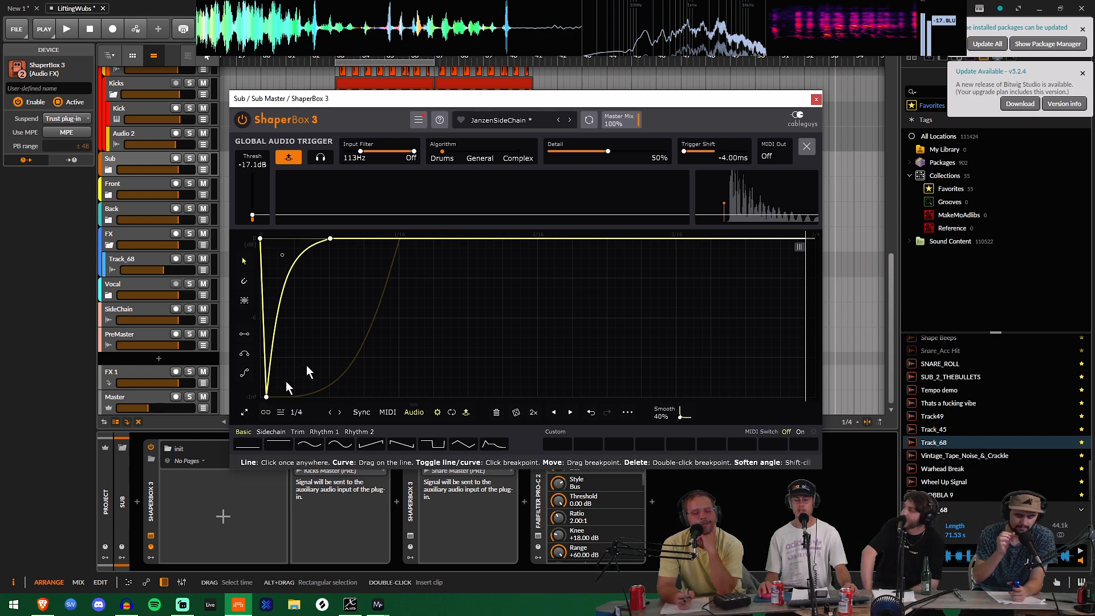
Step: Close the global audio trigger settings, show the Mid band's curve, and move the window aside to collapse the first ShaperBox 3's remote controls
{"action": "left_click", "coordinate": [381, 239]}
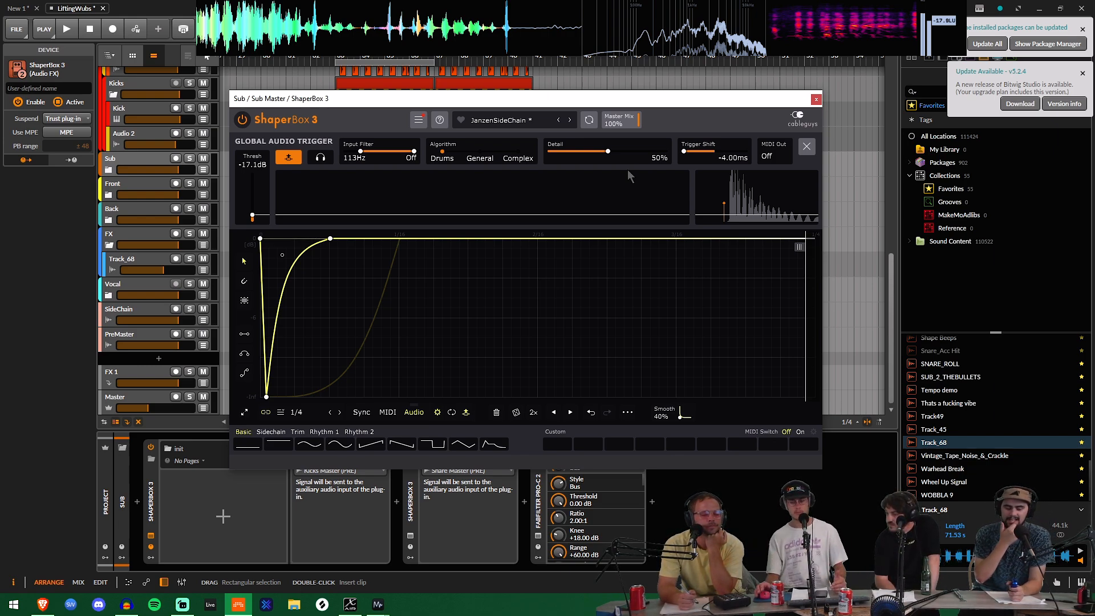
{"action": "left_click", "coordinate": [806, 146]}
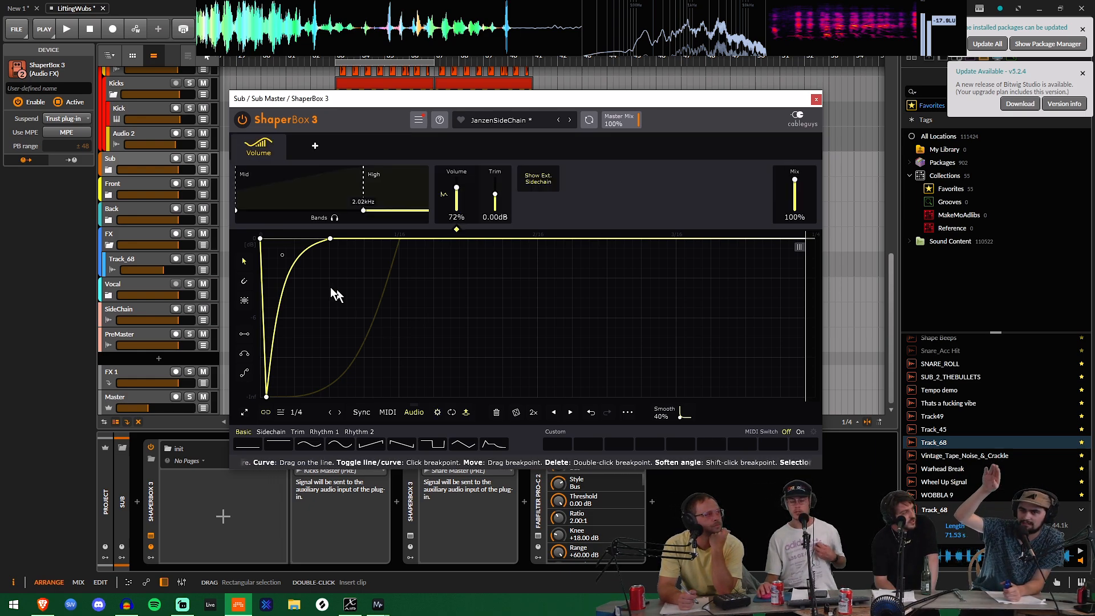
{"action": "left_click", "coordinate": [302, 193]}
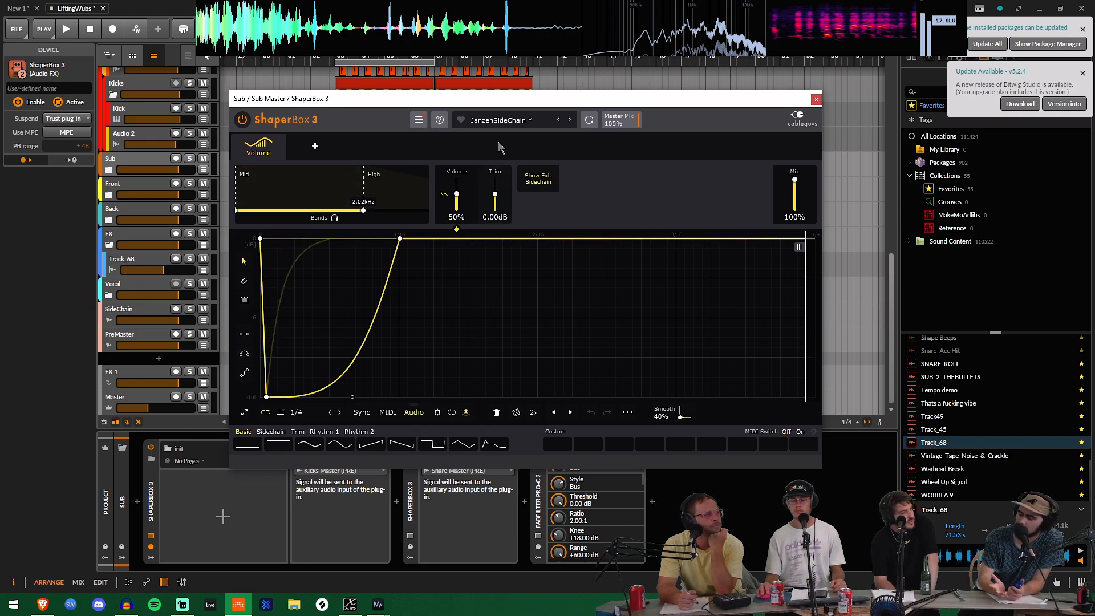
{"action": "left_click_drag", "start_coordinate": [567, 103], "coordinate": [343, 28]}
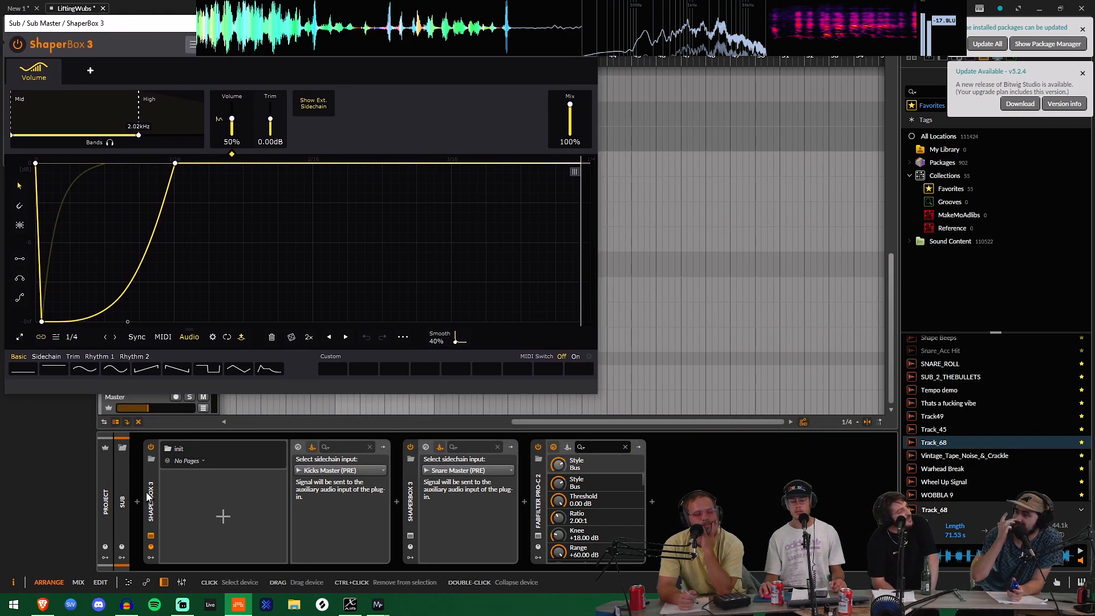
{"action": "left_click", "coordinate": [150, 546]}
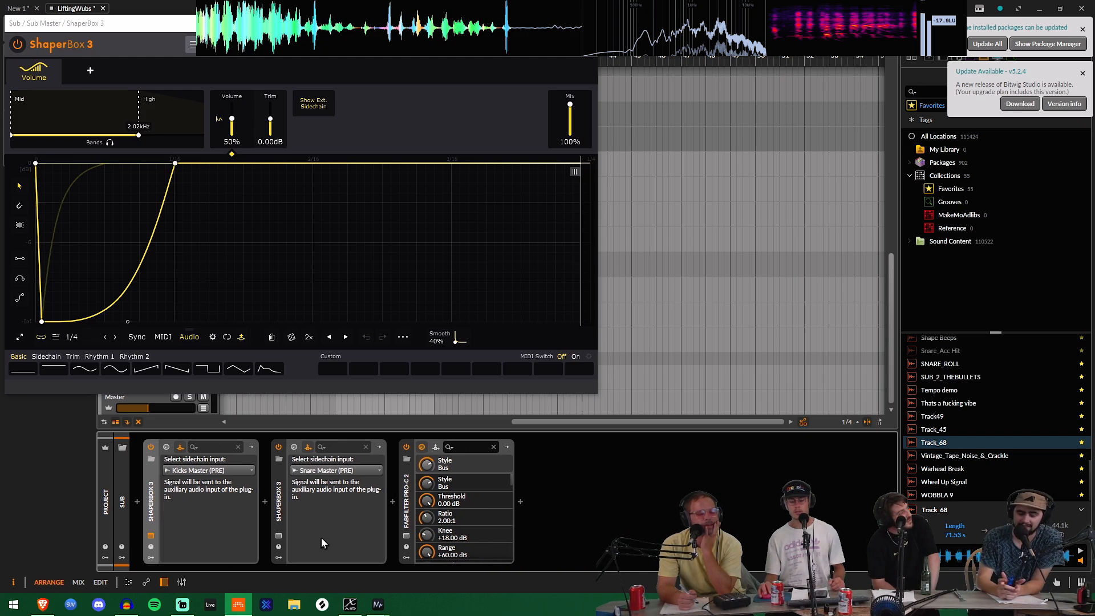
Step: Open the Sub group's snare-triggered ShaperBox 3 beside the first and round off the lowest breakpoint of its Mid band curve
{"action": "left_click", "coordinate": [279, 536]}
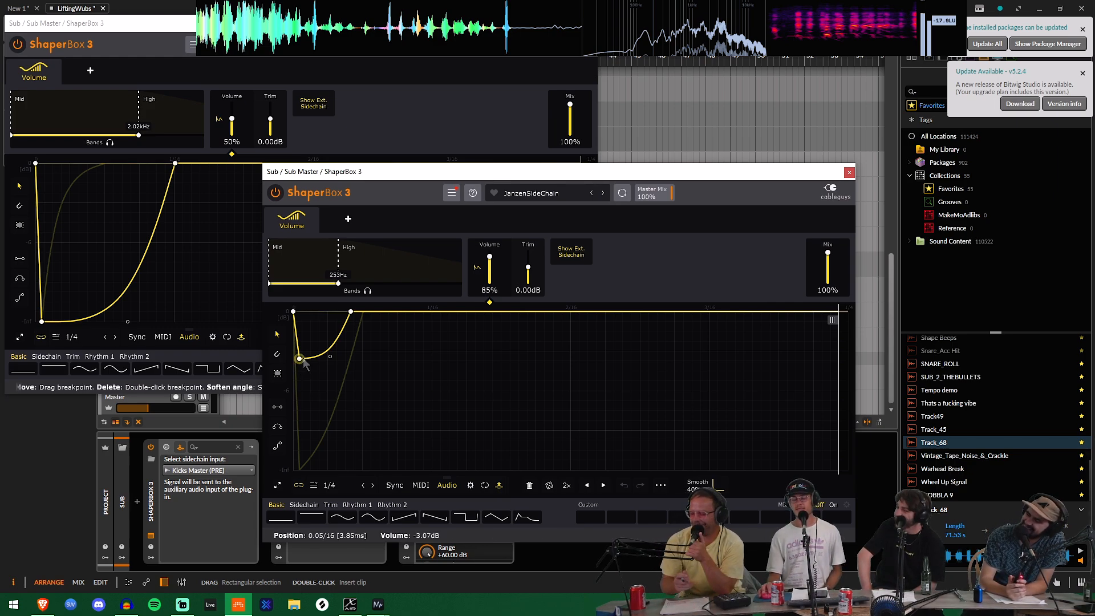
{"action": "left_click_drag", "start_coordinate": [531, 174], "coordinate": [605, 181]}
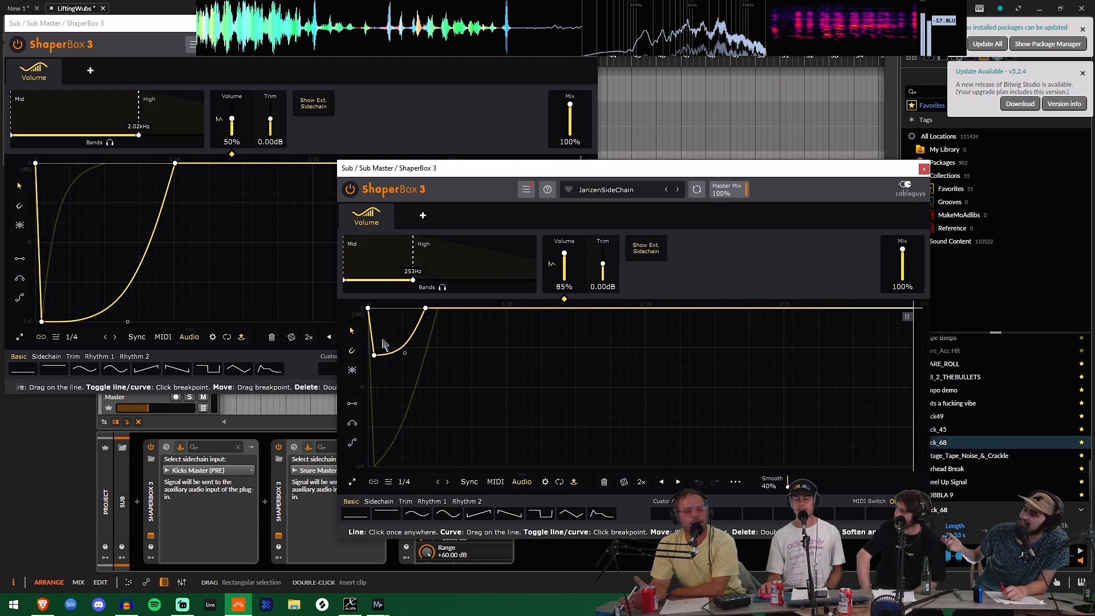
{"action": "left_click", "coordinate": [374, 356]}
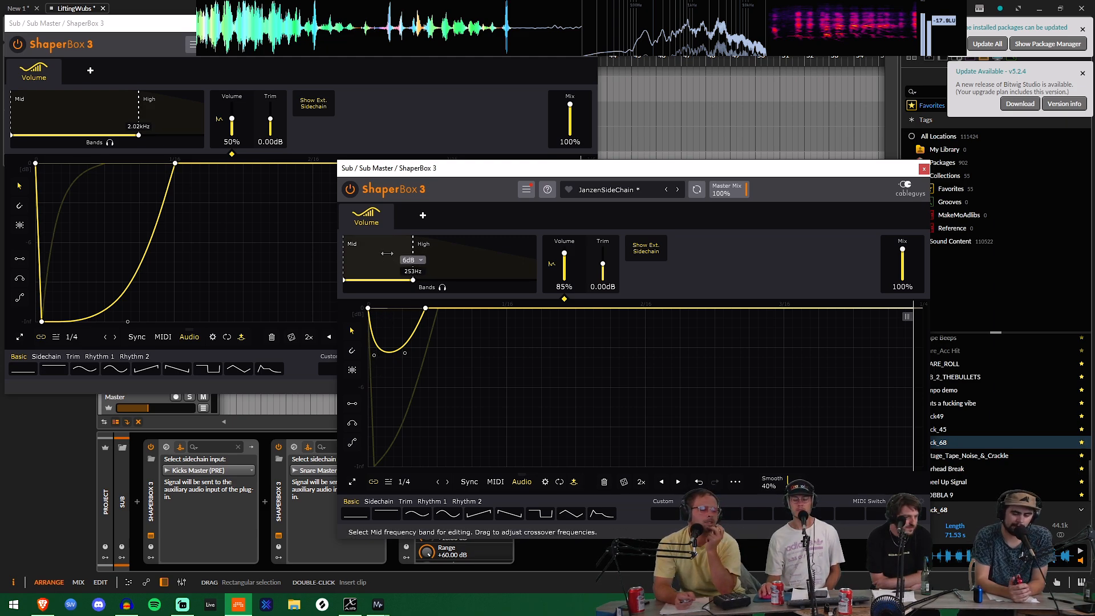
Step: Shorten the snare ShaperBox's High band recovery to about 34 ms and bend it toward a later rise while checking playback
{"action": "left_click", "coordinate": [460, 259]}
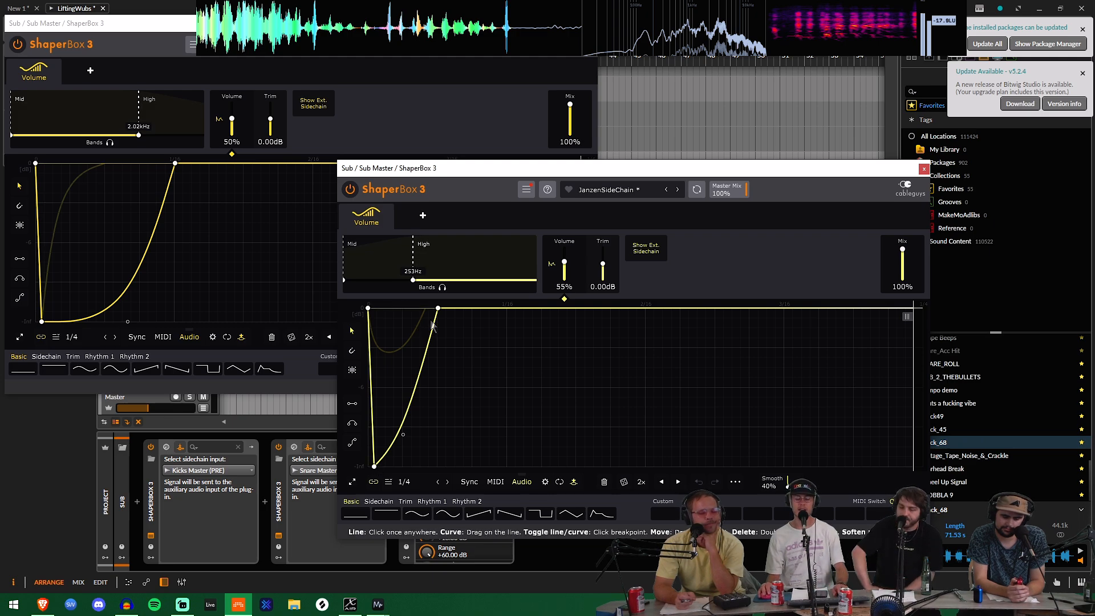
{"action": "key", "text": "space"}
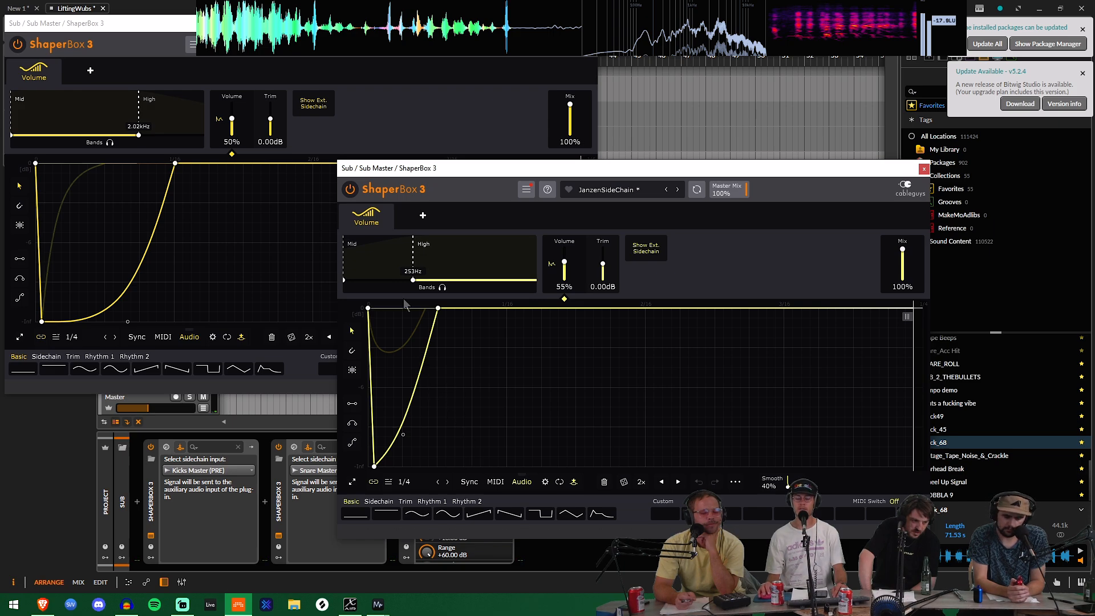
{"action": "left_click_drag", "start_coordinate": [437, 308], "coordinate": [423, 308]}
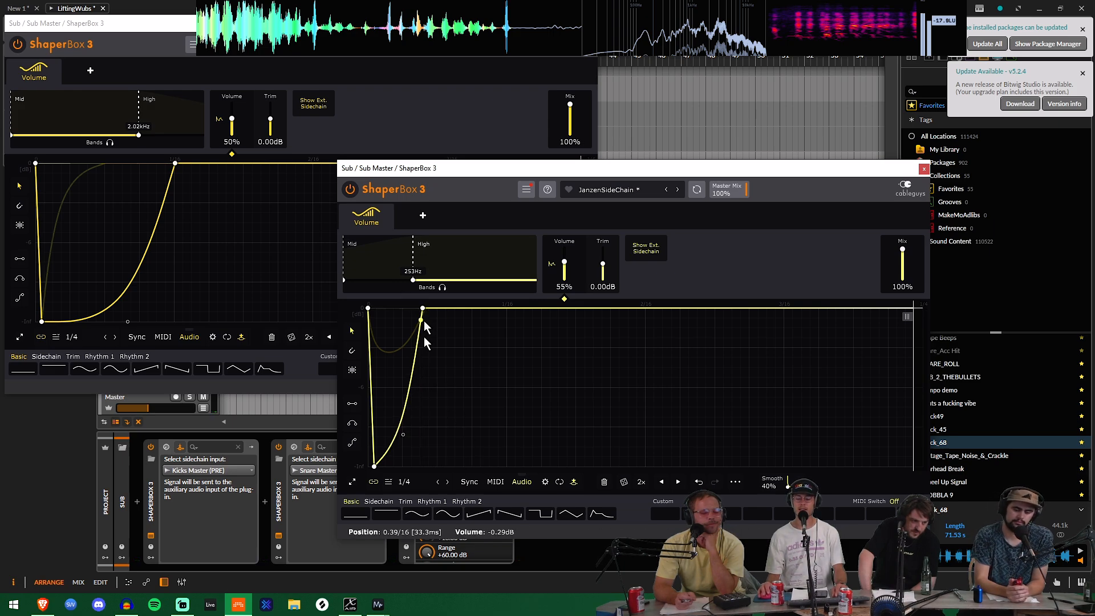
{"action": "key", "text": "space"}
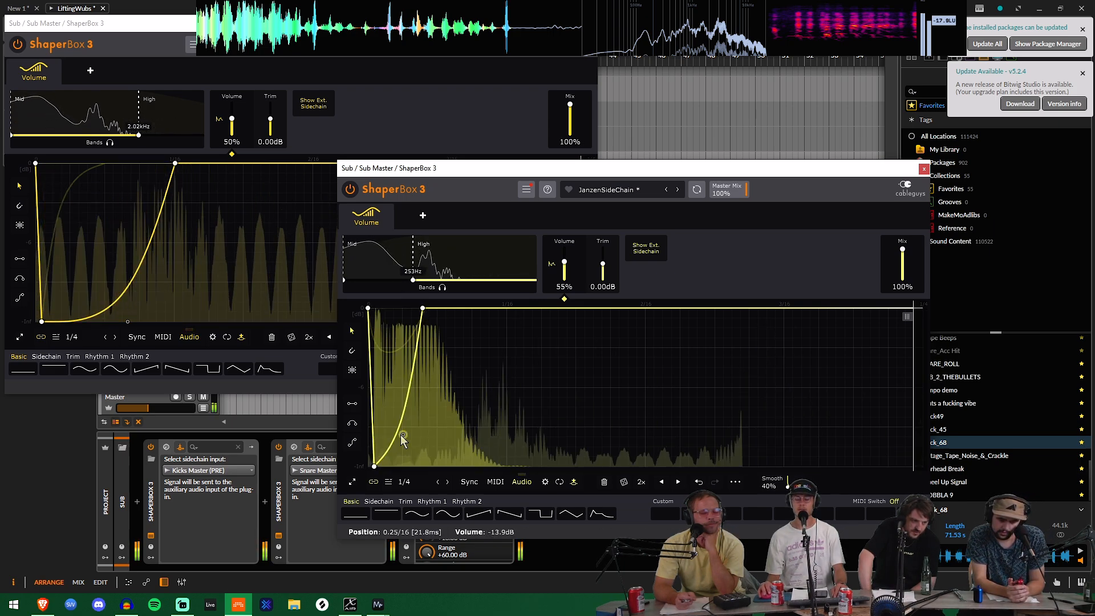
{"action": "left_click_drag", "start_coordinate": [403, 435], "coordinate": [389, 467]}
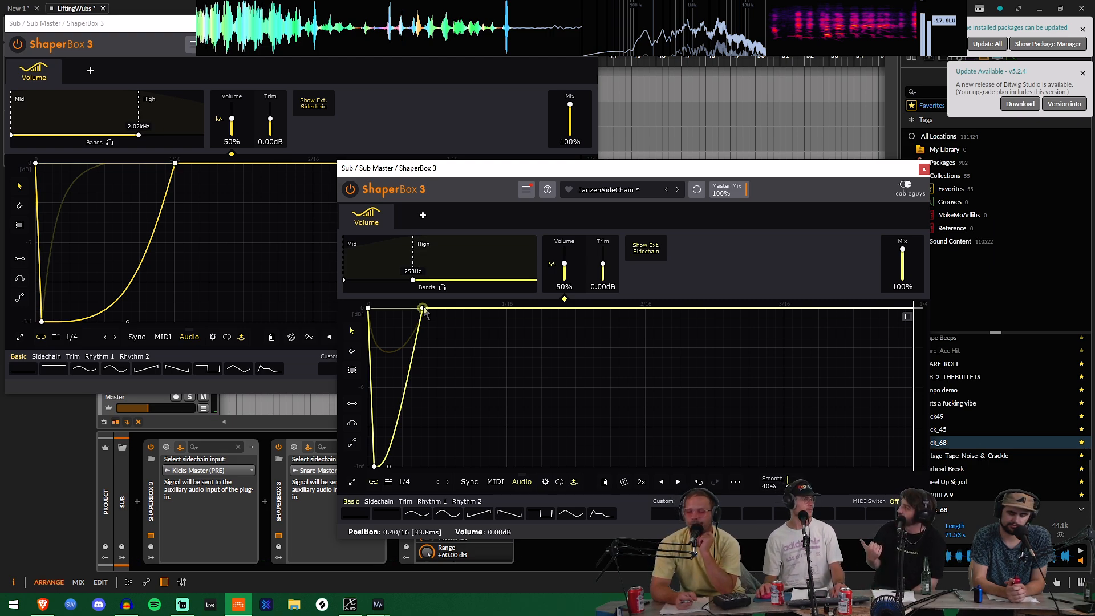
Step: Audition the High band's recovery stretched to about 113 ms with a late steep rise, and shorten it back to a quick dip
{"action": "left_click_drag", "start_coordinate": [423, 310], "coordinate": [551, 309]}
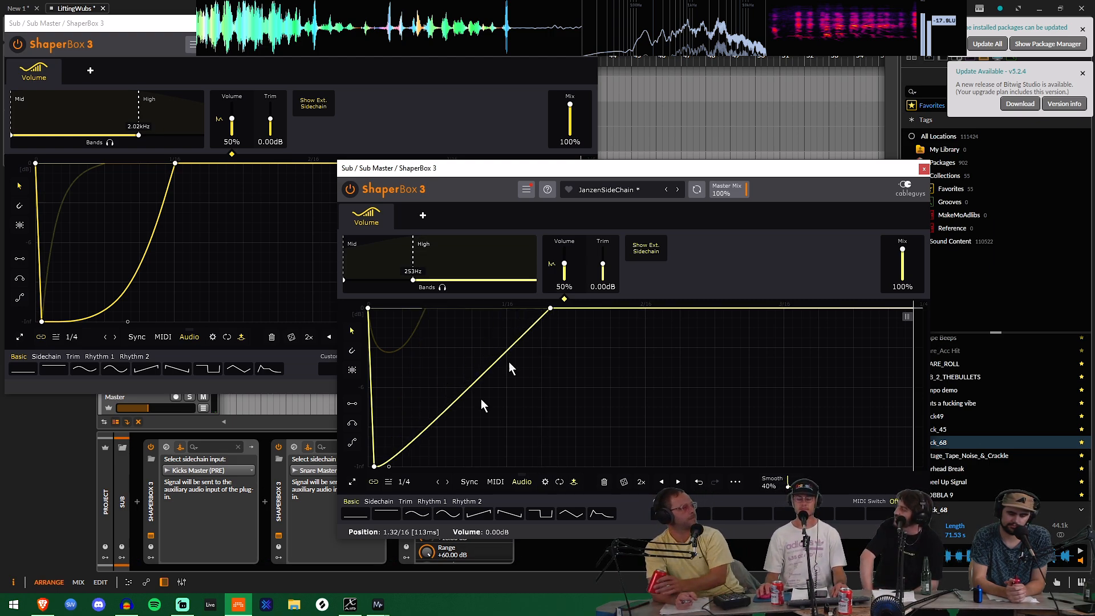
{"action": "left_click_drag", "start_coordinate": [390, 467], "coordinate": [549, 466]}
{"action": "key", "text": "space"}
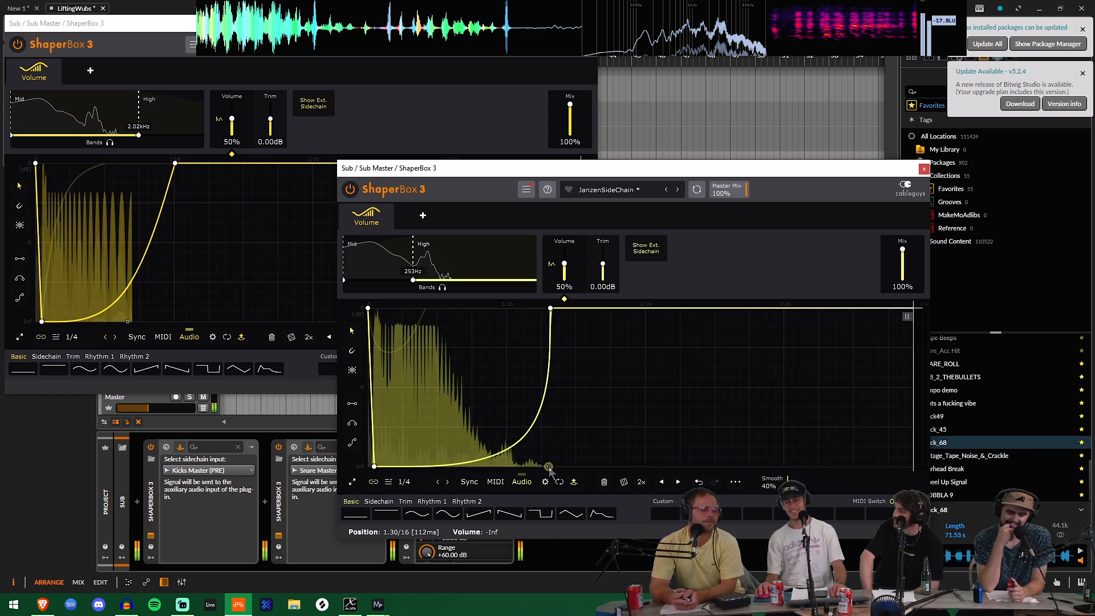
{"action": "key", "text": "space"}
{"action": "left_click_drag", "start_coordinate": [549, 466], "coordinate": [399, 466]}
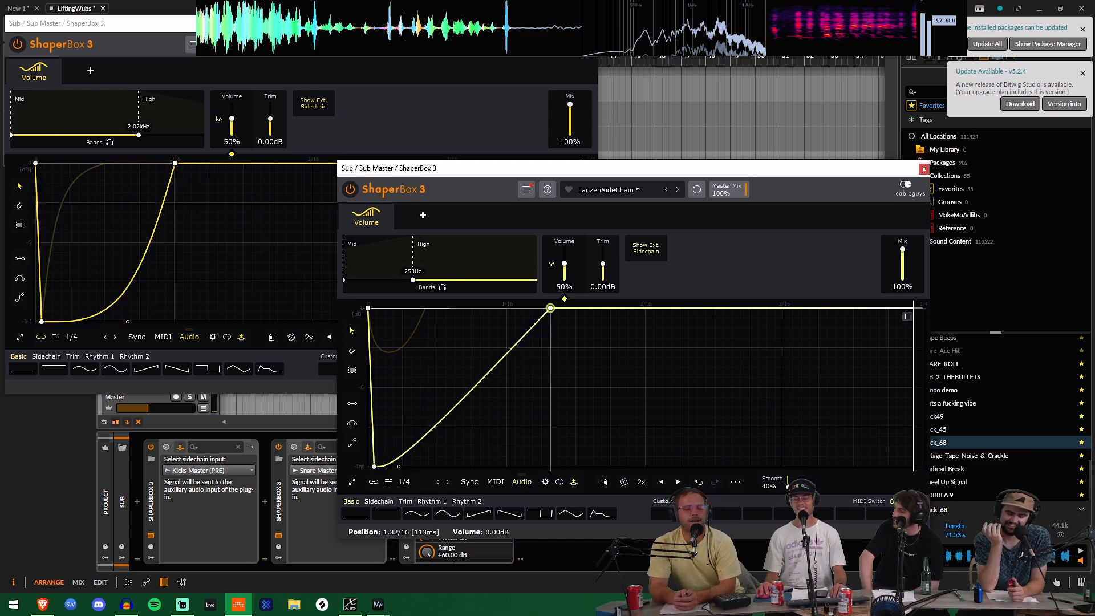
{"action": "left_click_drag", "start_coordinate": [550, 308], "coordinate": [425, 309]}
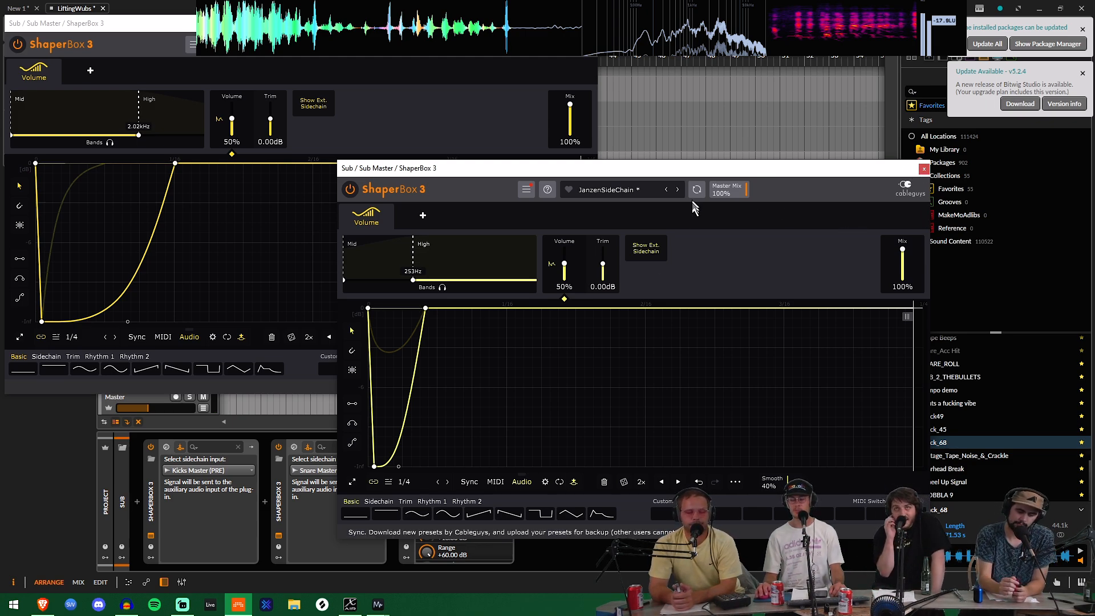
Step: Check the snare ShaperBox's global audio trigger settings and close both ShaperBox windows
{"action": "left_click", "coordinate": [545, 485]}
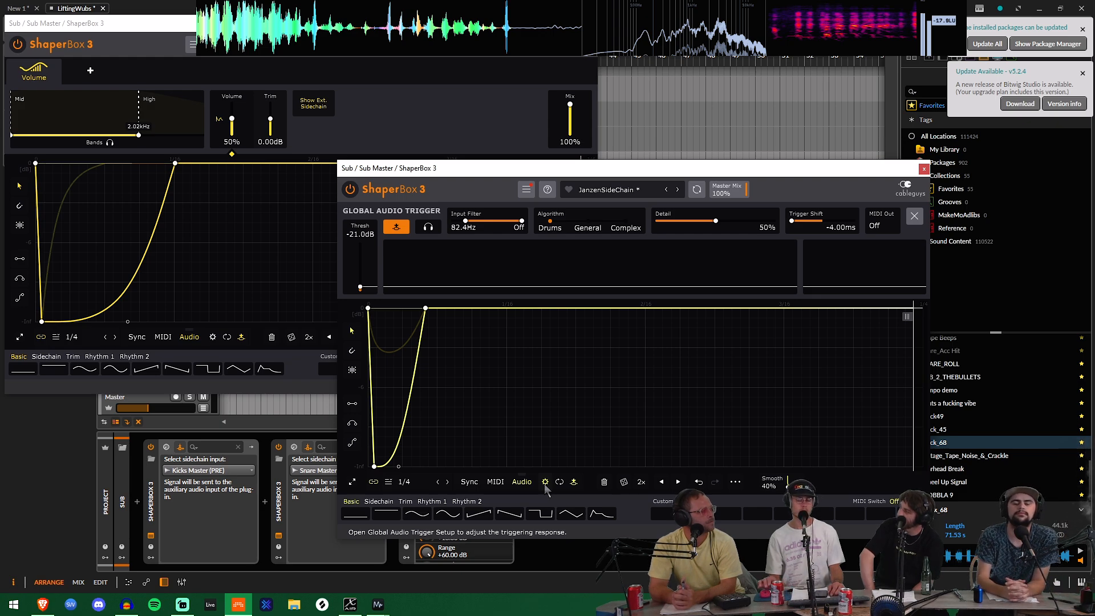
{"action": "left_click", "coordinate": [924, 169]}
{"action": "left_click", "coordinate": [586, 23]}
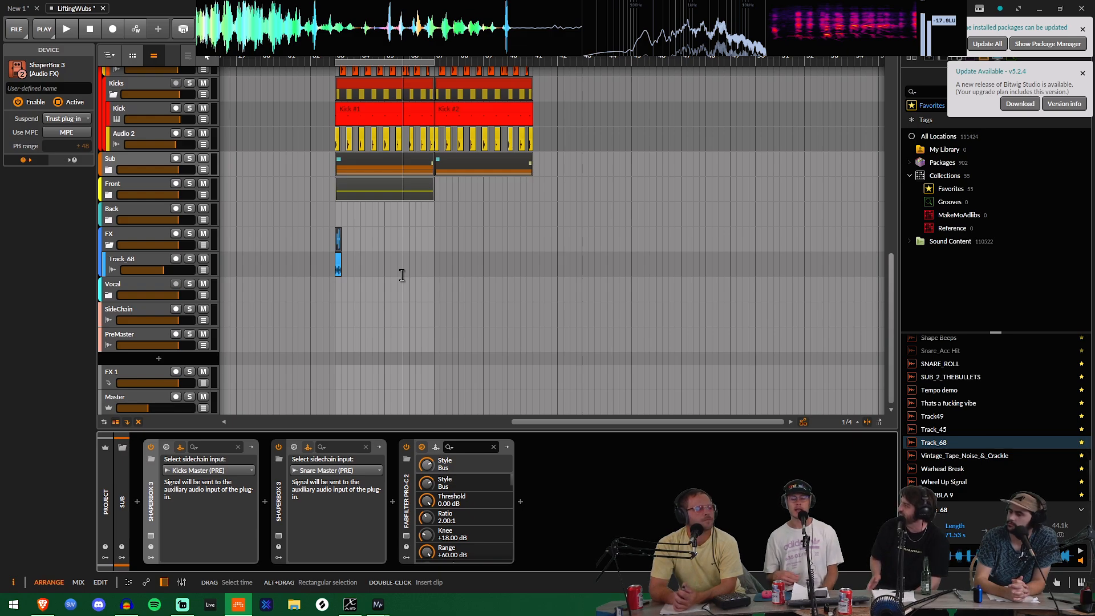
Step: Open the ShaperBox 3 on the Drums group and play the loop briefly to check its kick-triggered volume curve
{"action": "scroll", "coordinate": [380, 274], "scroll_direction": "up", "scroll_amount": 10}
{"action": "scroll", "coordinate": [174, 129], "scroll_direction": "up", "scroll_amount": 5}
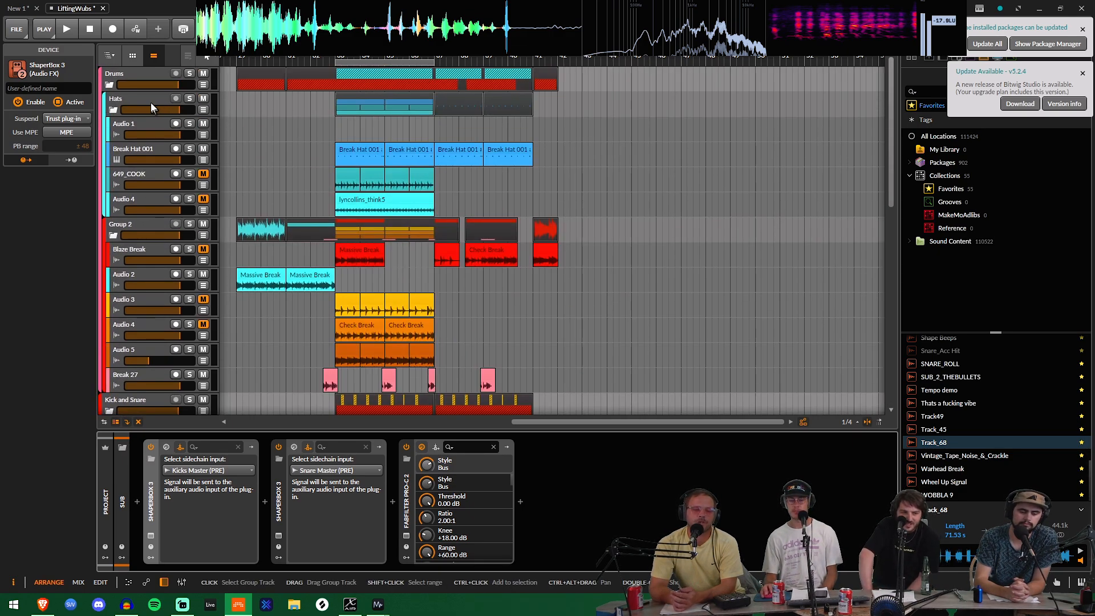
{"action": "left_click", "coordinate": [134, 70]}
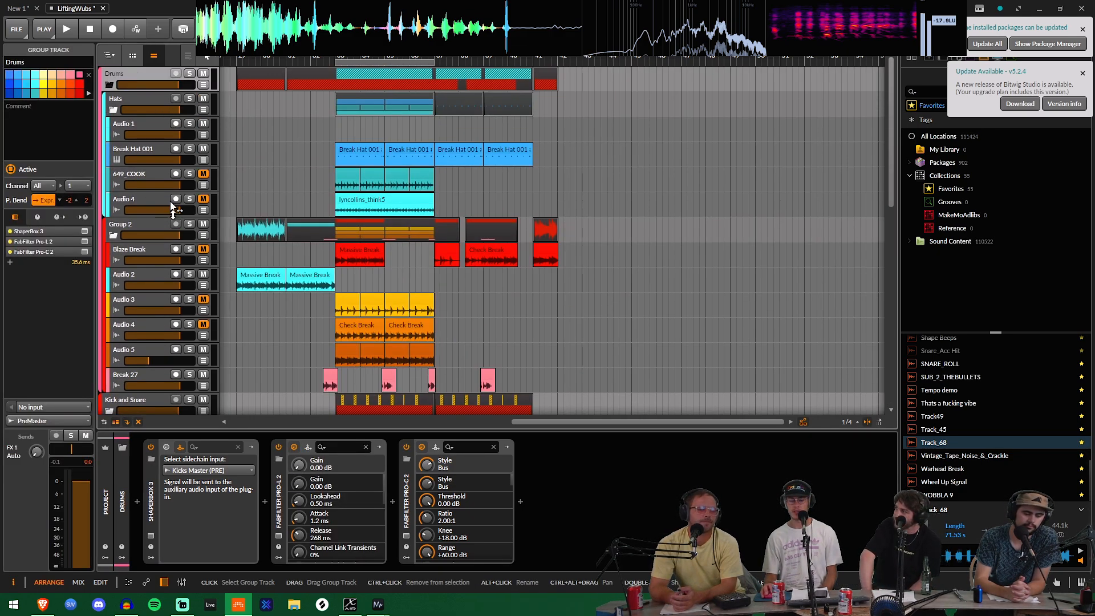
{"action": "left_click", "coordinate": [150, 536]}
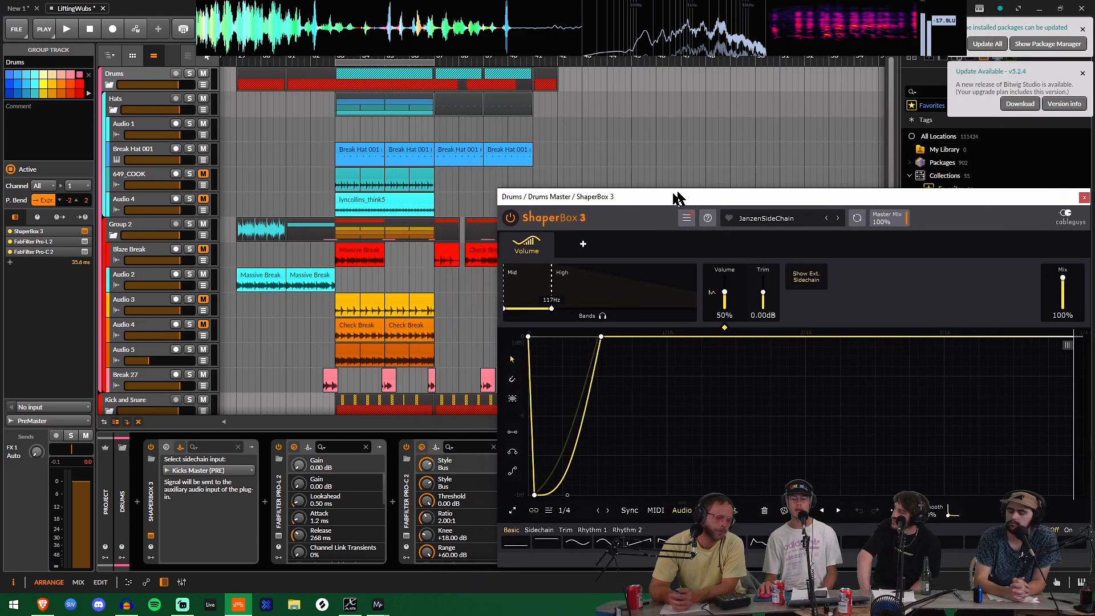
{"action": "left_click_drag", "start_coordinate": [678, 198], "coordinate": [581, 84]}
{"action": "key", "text": "space"}
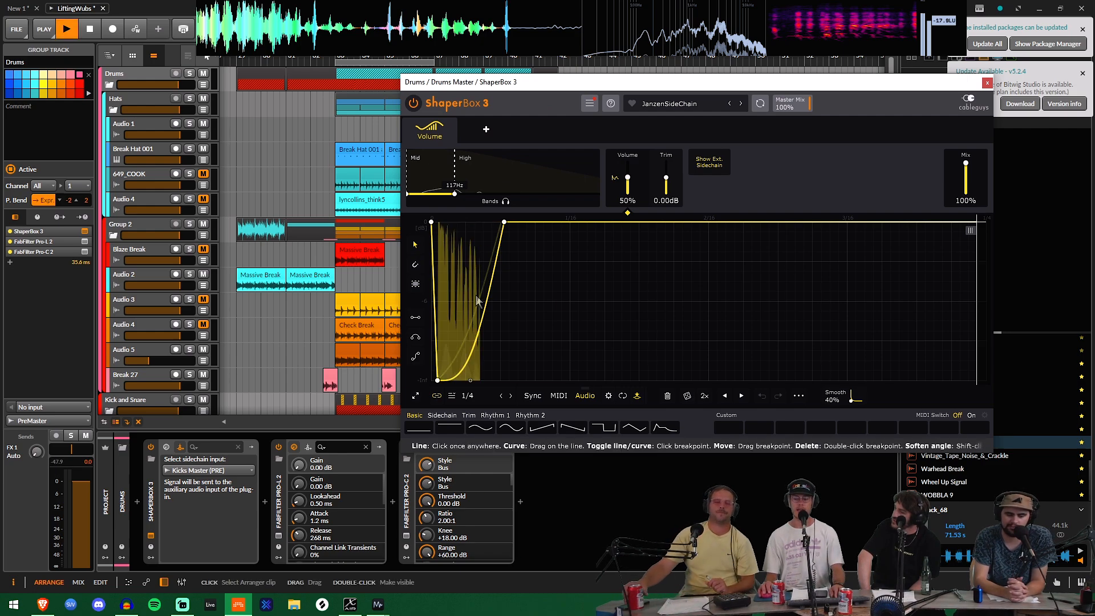
{"action": "key", "text": "space"}
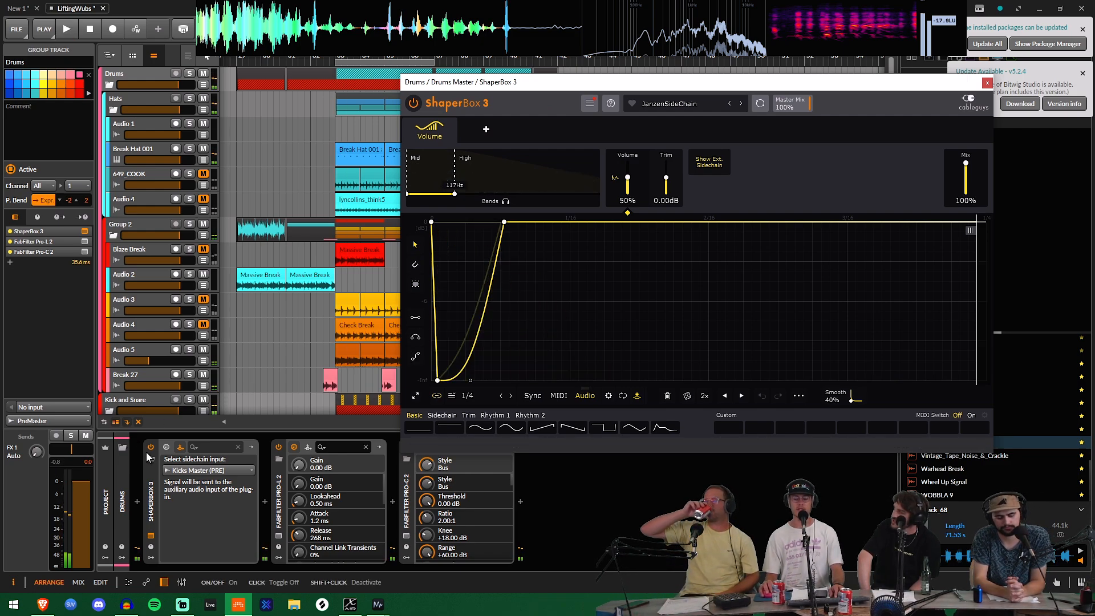
Step: Turn off the Drums group's ShaperBox 3, play the loop without it and close the plugin window
{"action": "left_click", "coordinate": [150, 448]}
{"action": "key", "text": "space"}
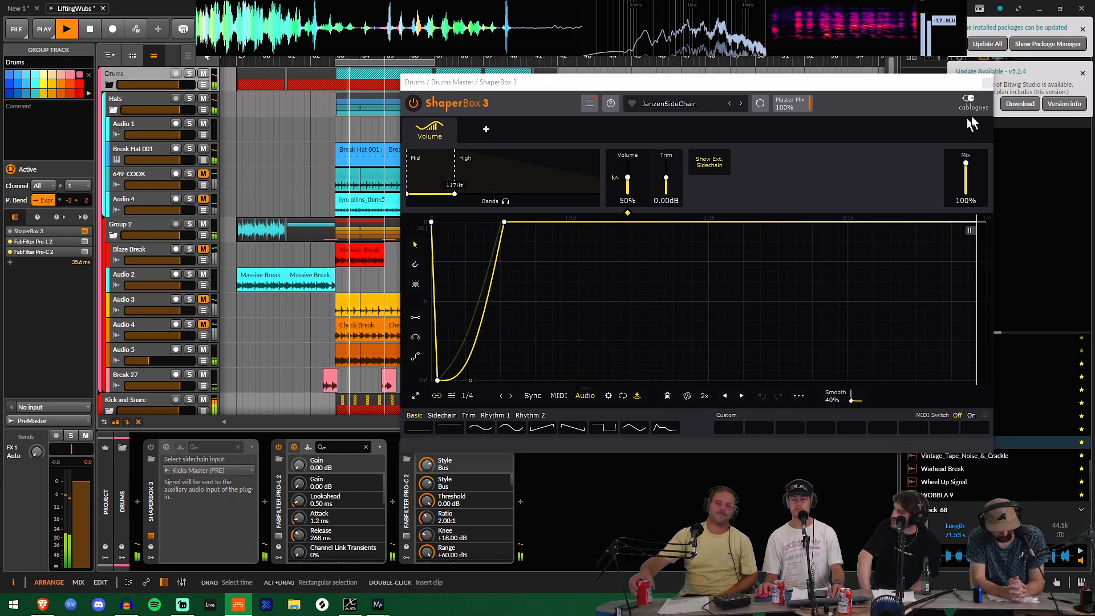
{"action": "left_click", "coordinate": [987, 82]}
{"action": "key", "text": "space"}
Step: Place the time cursor at bar 29 and play the arrangement with the Drums sidechain bypassed, stopping after a few bars
{"action": "scroll", "coordinate": [292, 248], "scroll_direction": "down", "scroll_amount": 4}
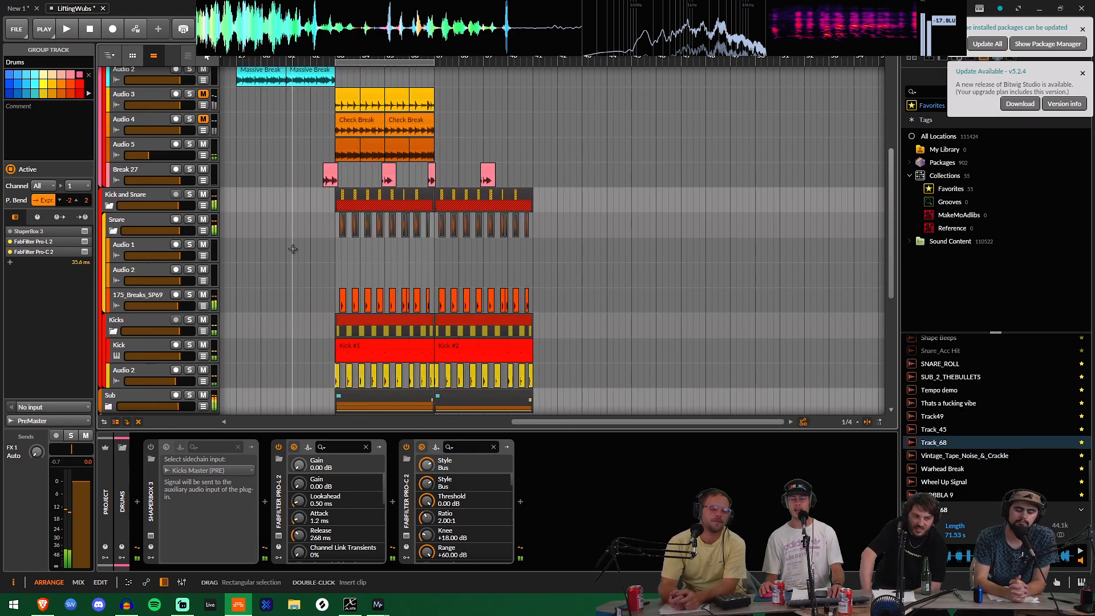
{"action": "scroll", "coordinate": [292, 249], "scroll_direction": "down", "scroll_amount": 1}
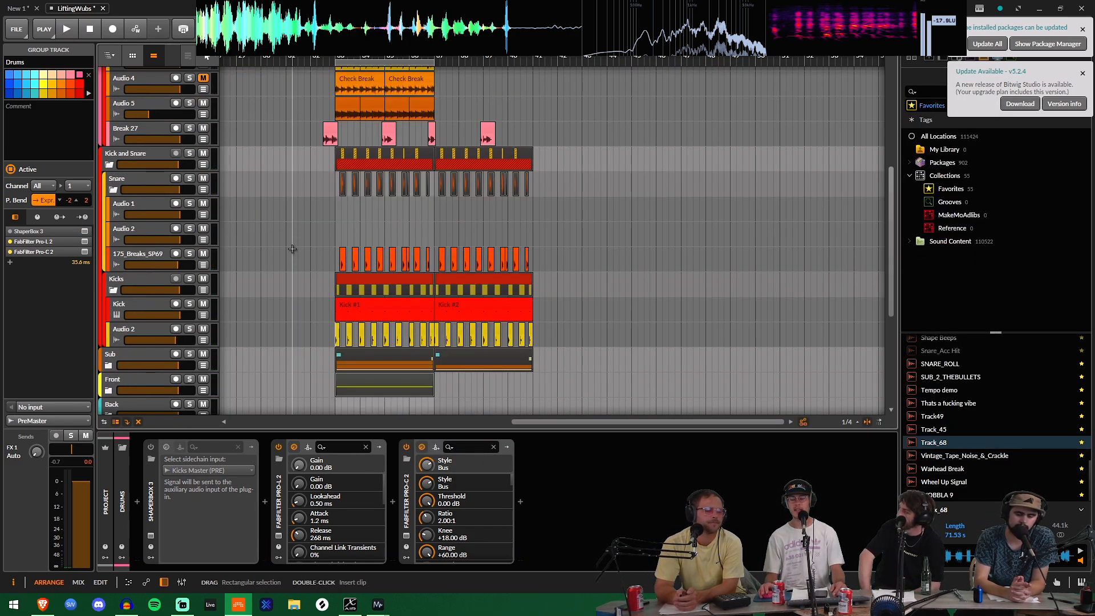
{"action": "left_click", "coordinate": [238, 234]}
{"action": "key", "text": "space"}
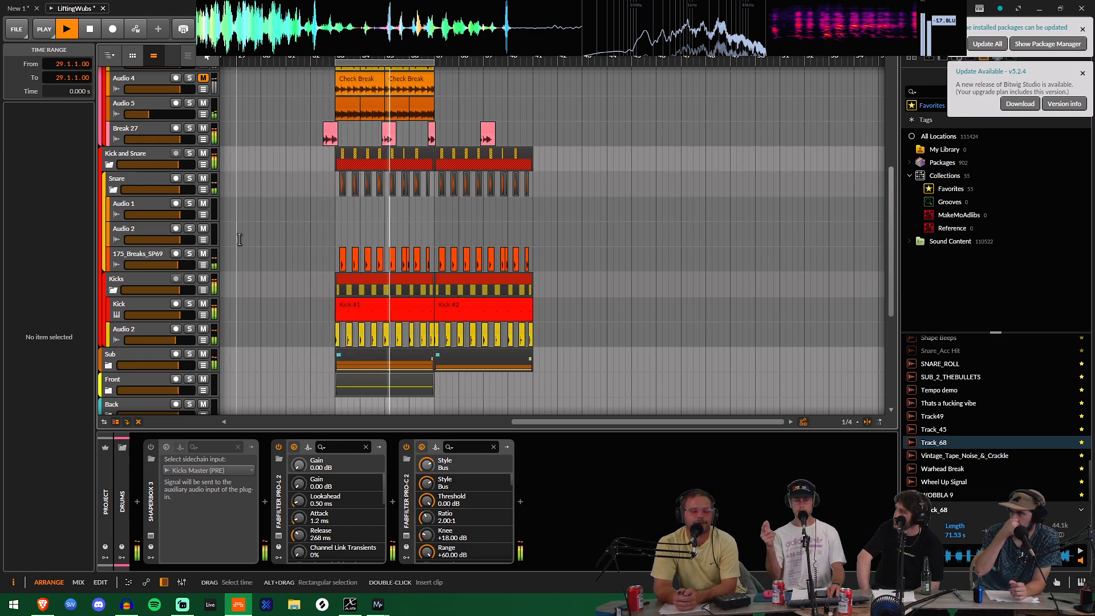
{"action": "key", "text": "space"}
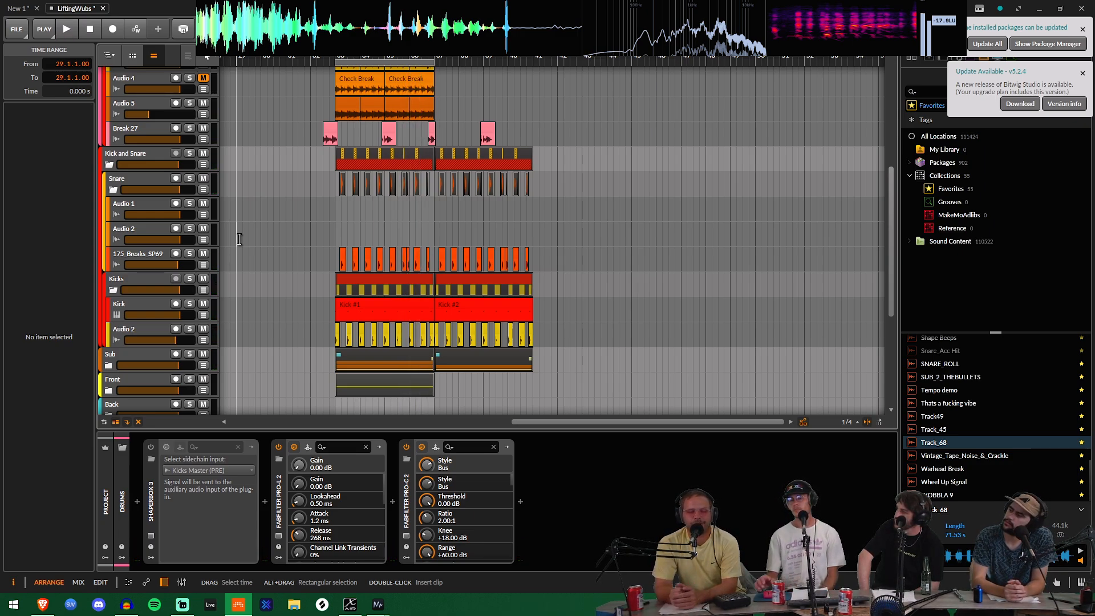
Step: Collapse the Kick and Snare and FX groups and display the SideChain track's device chain
{"action": "left_click", "coordinate": [109, 166]}
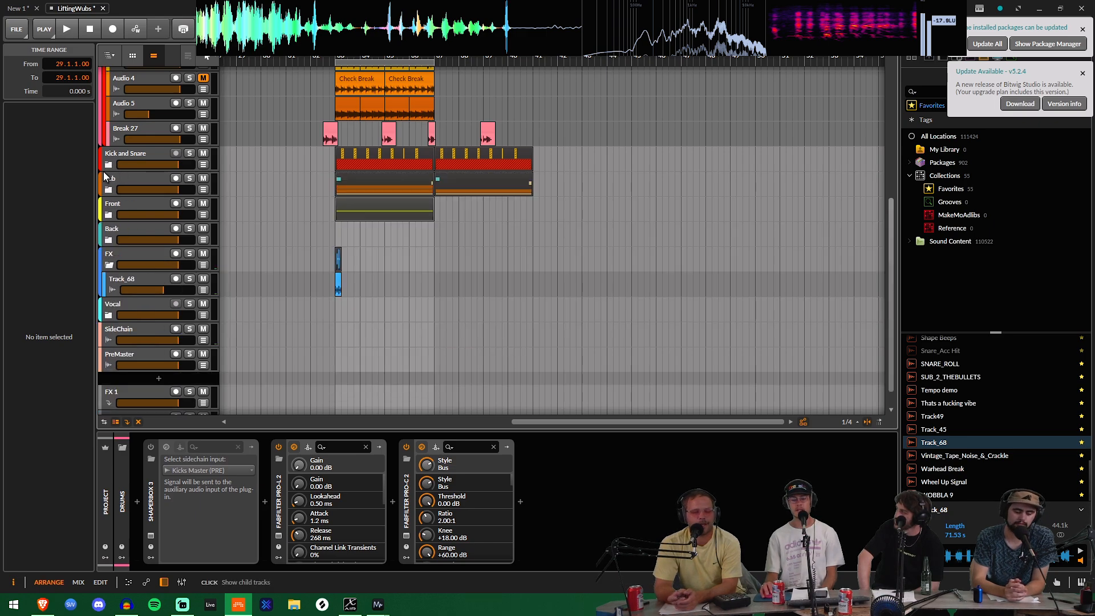
{"action": "left_click", "coordinate": [108, 264]}
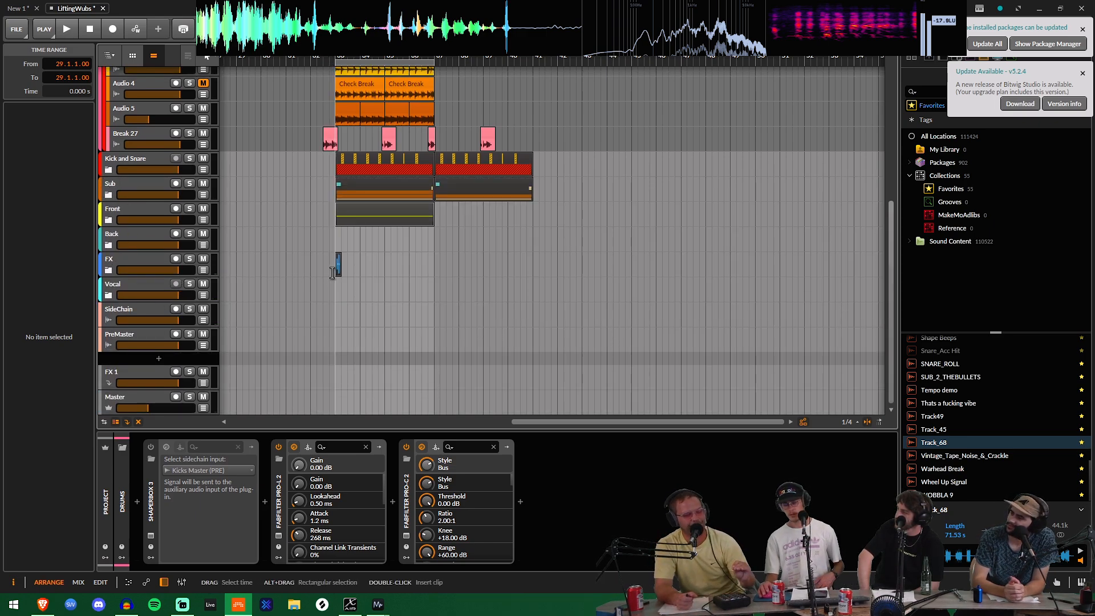
{"action": "left_click", "coordinate": [131, 305]}
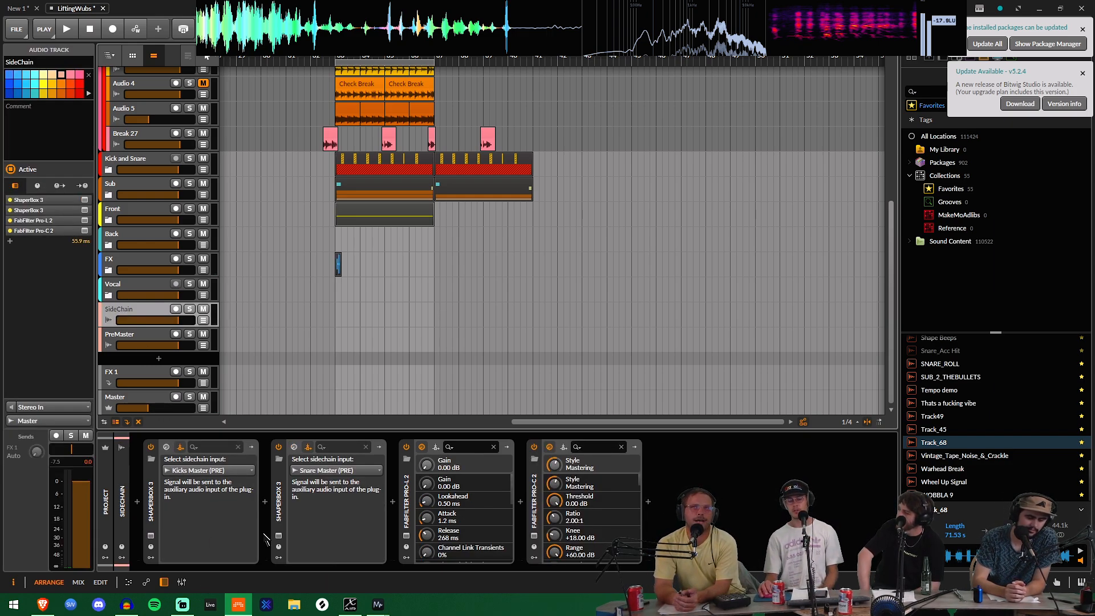
Step: Collapse the Hats group, Group 2 and the entire Drums group in the arrangement
{"action": "scroll", "coordinate": [125, 116], "scroll_direction": "up", "scroll_amount": 5}
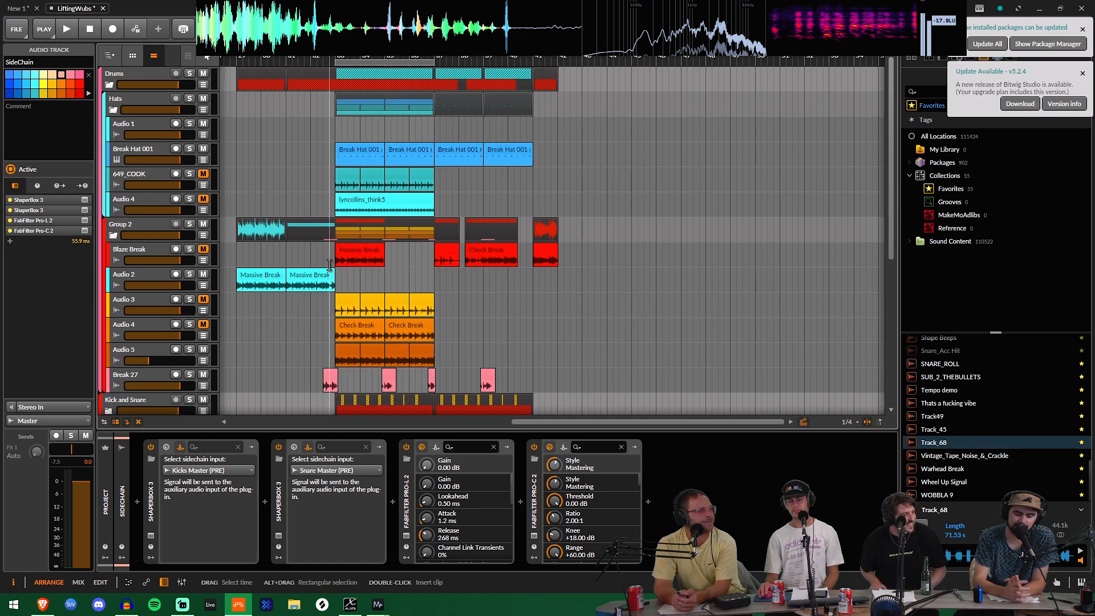
{"action": "left_click", "coordinate": [116, 114]}
{"action": "left_click", "coordinate": [113, 109]}
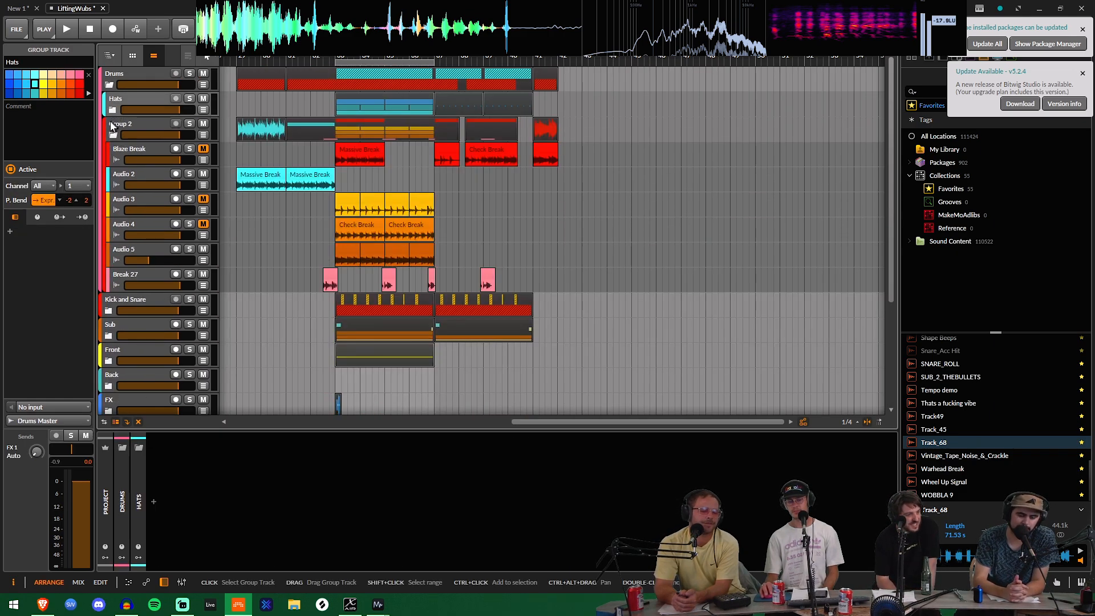
{"action": "left_click", "coordinate": [113, 136]}
{"action": "left_click", "coordinate": [110, 85]}
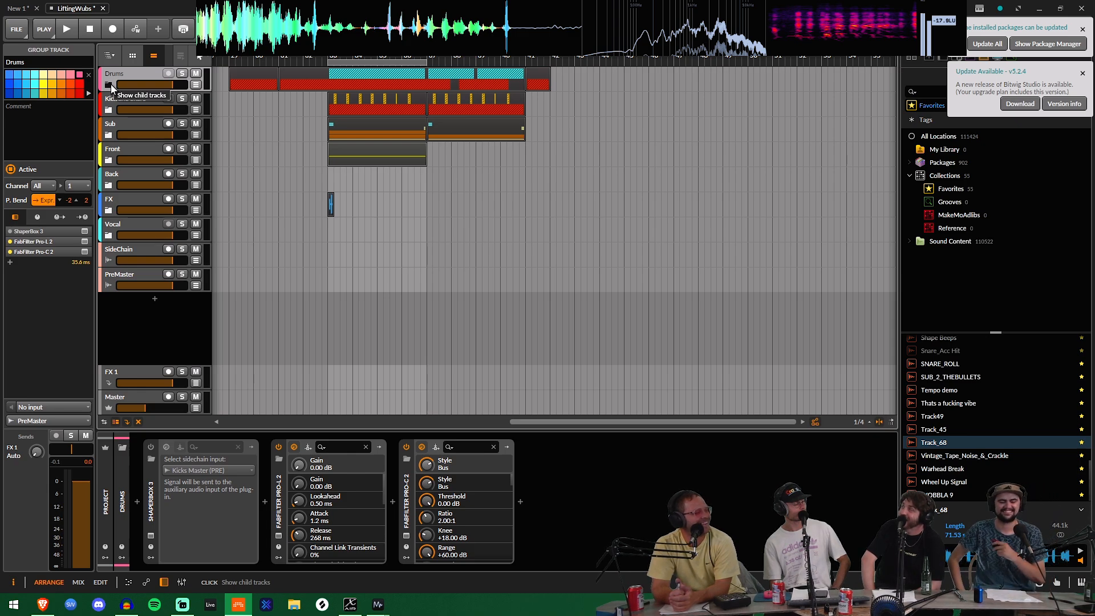
Step: Expand the Sub group, audition its SubLabXL track in solo from 33.2.1, unsolo it and minimize the project window
{"action": "left_click", "coordinate": [107, 136]}
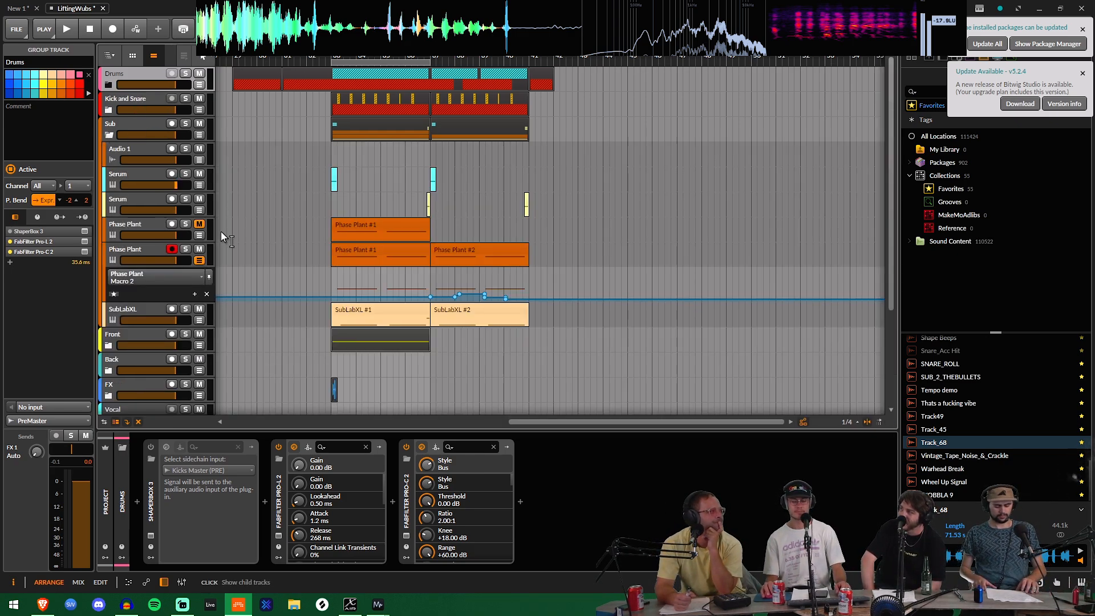
{"action": "left_click", "coordinate": [184, 309]}
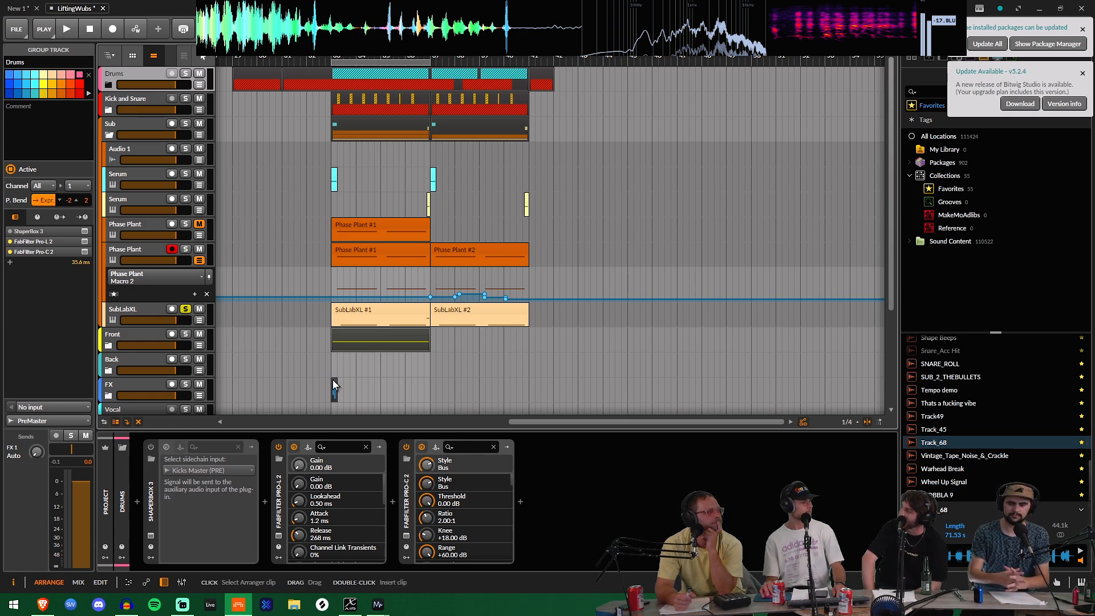
{"action": "left_click", "coordinate": [336, 336]}
{"action": "key", "text": "space"}
{"action": "left_click", "coordinate": [184, 309]}
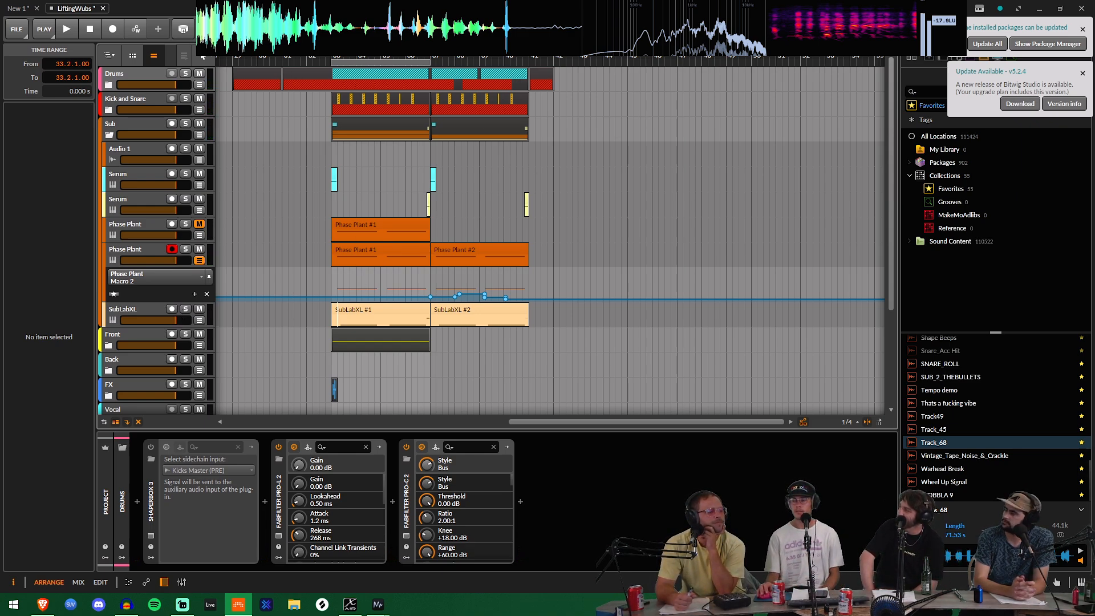
{"action": "left_click", "coordinate": [1039, 10]}
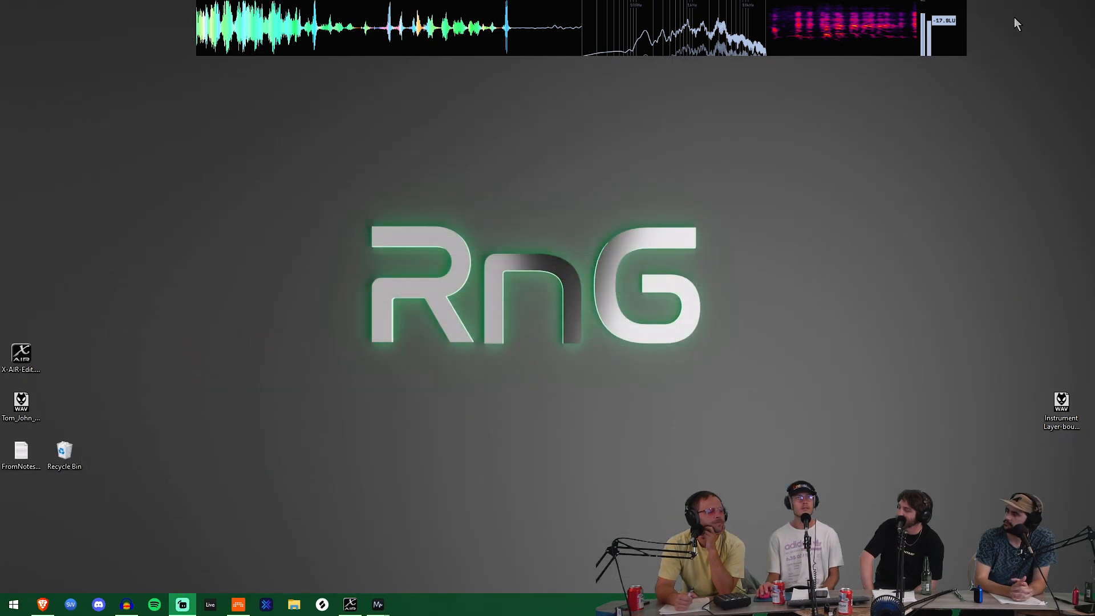